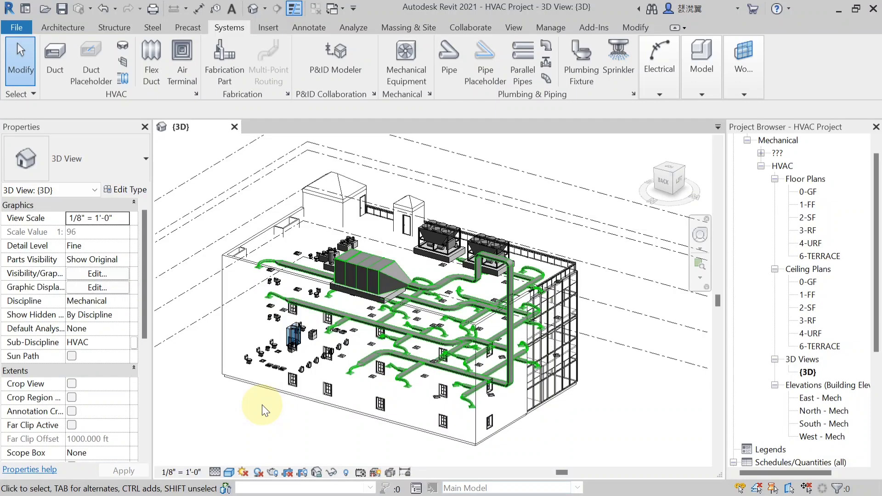
Recentre the 3D model and open the 0-GF floor plan.
middle_drag(212, 407, 233, 394)
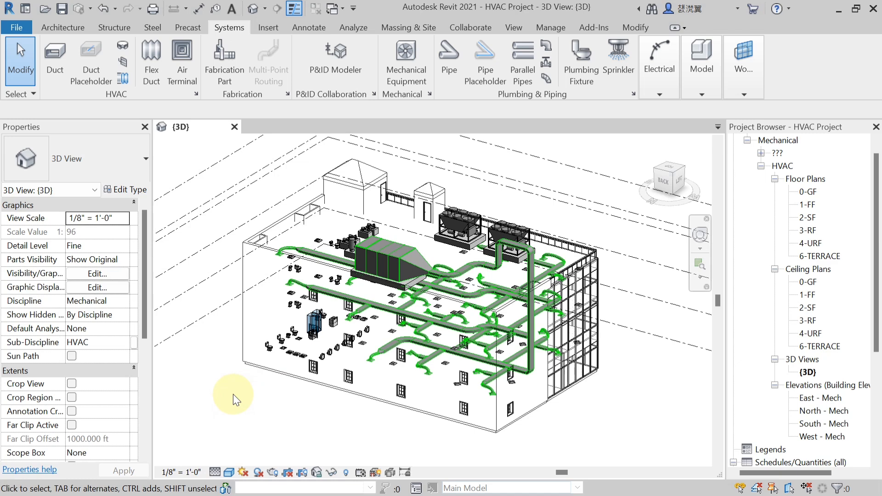
scroll(233, 394, up, 2)
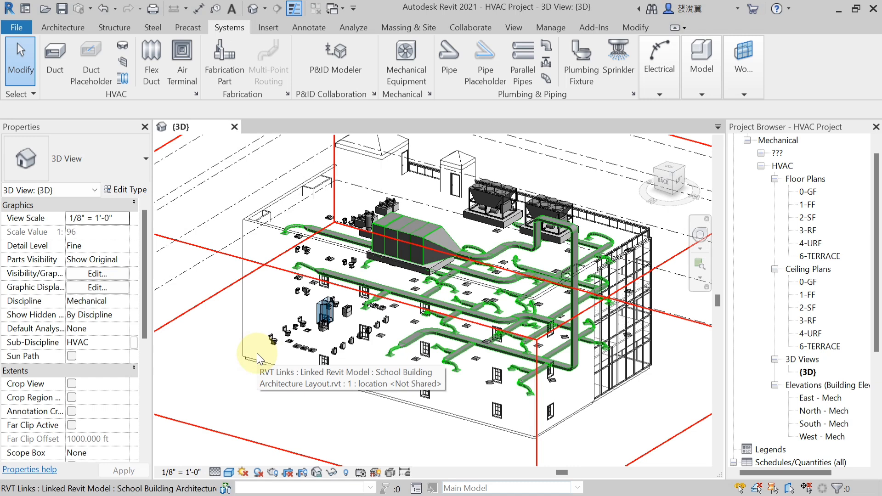
double_click(815, 191)
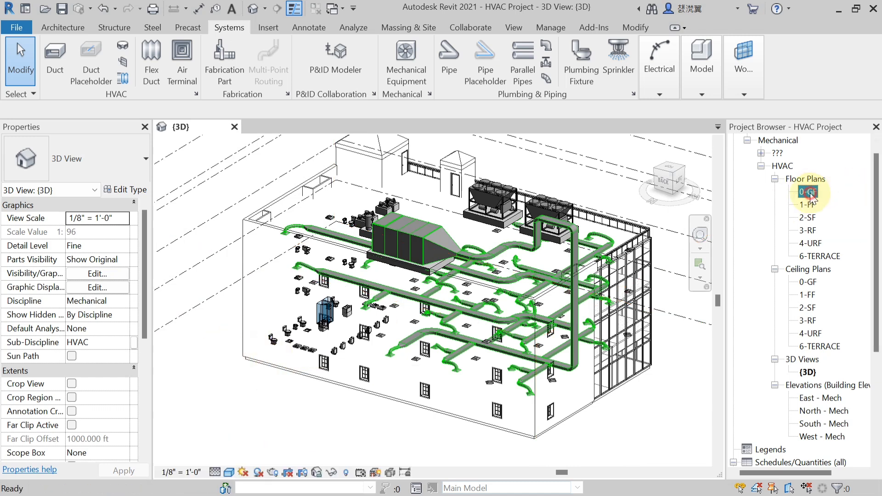
scroll(338, 315, up, 7)
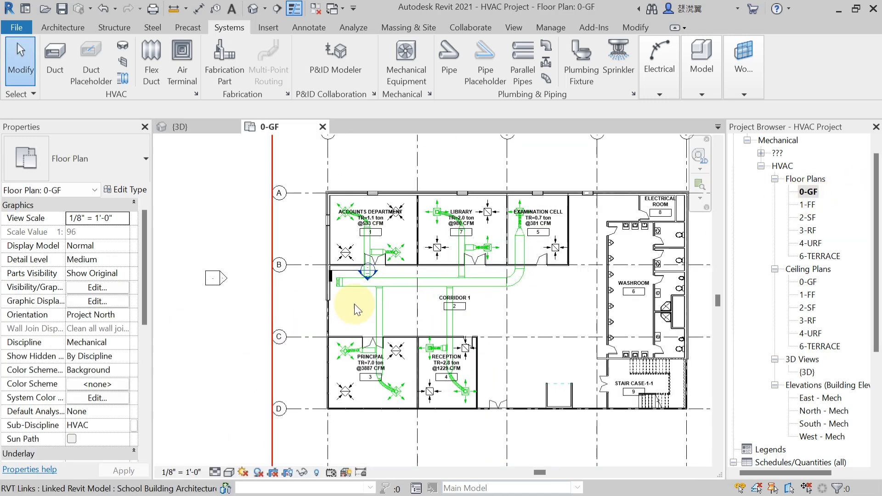
scroll(252, 272, down, 2)
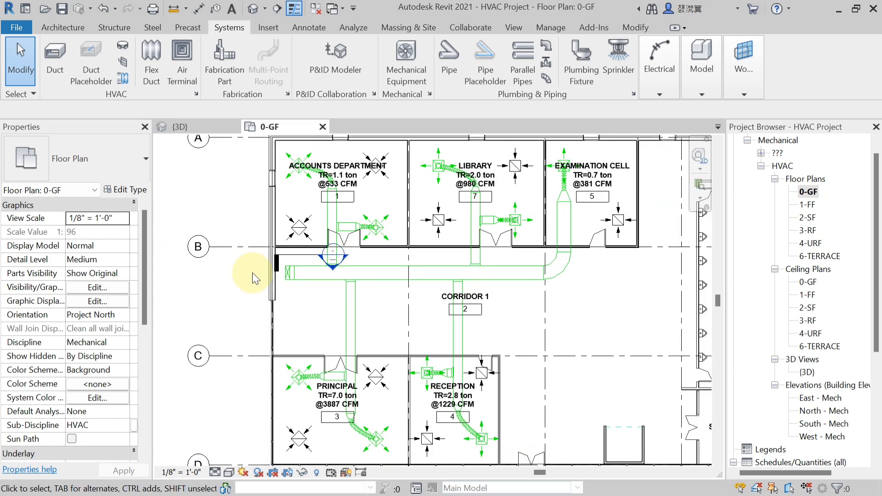
Pan and zoom the 0-GF plan to the Corridor 1 shoe-neck duct.
middle_drag(536, 256, 448, 263)
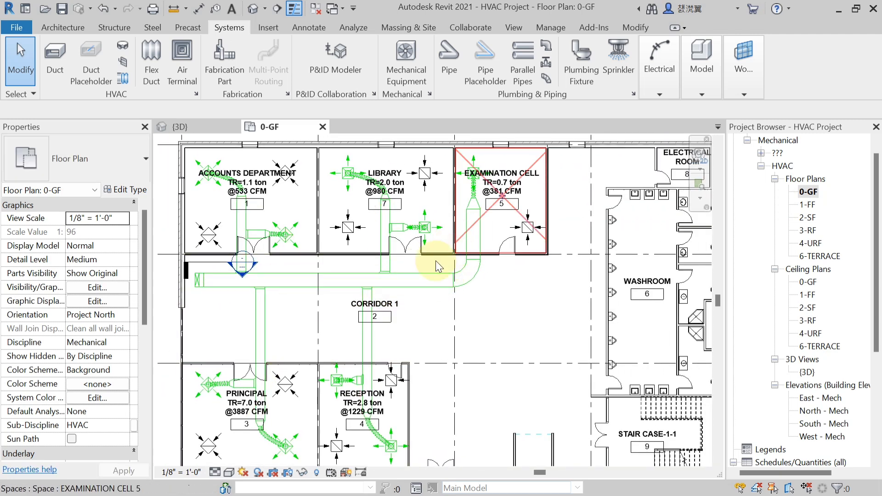
middle_drag(350, 311, 395, 321)
scroll(354, 289, up, 2)
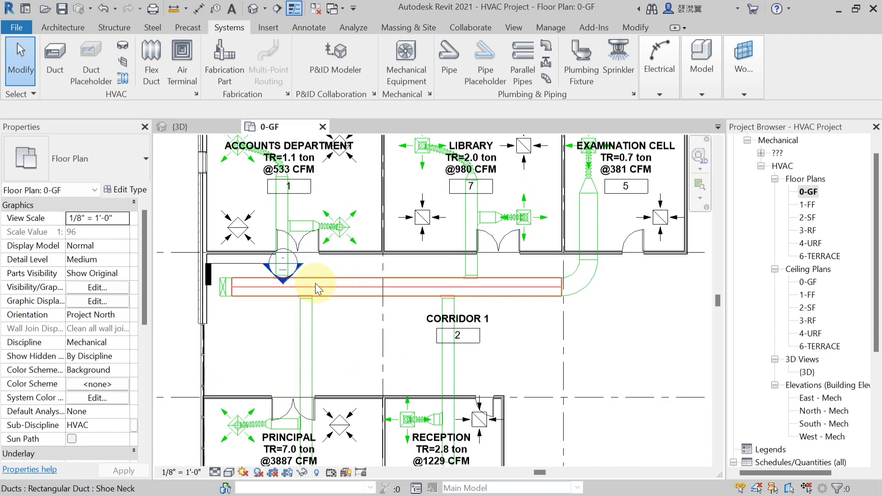
scroll(289, 188, down, 2)
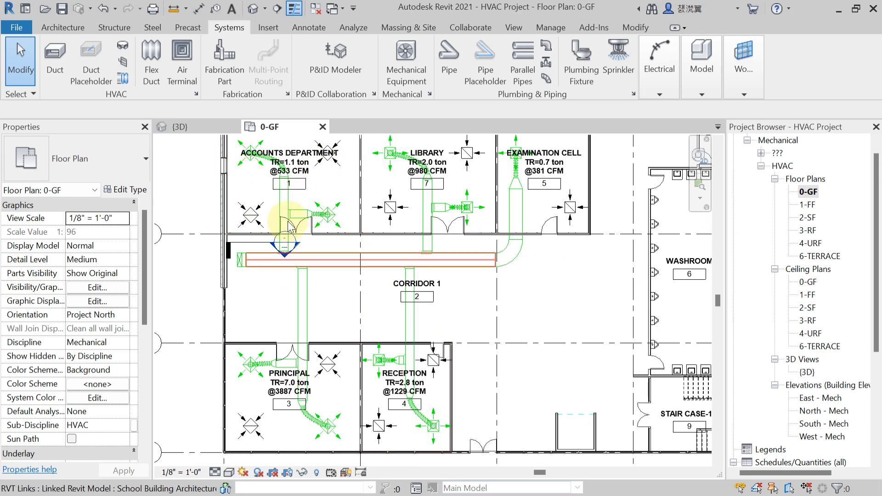
scroll(340, 262, up, 2)
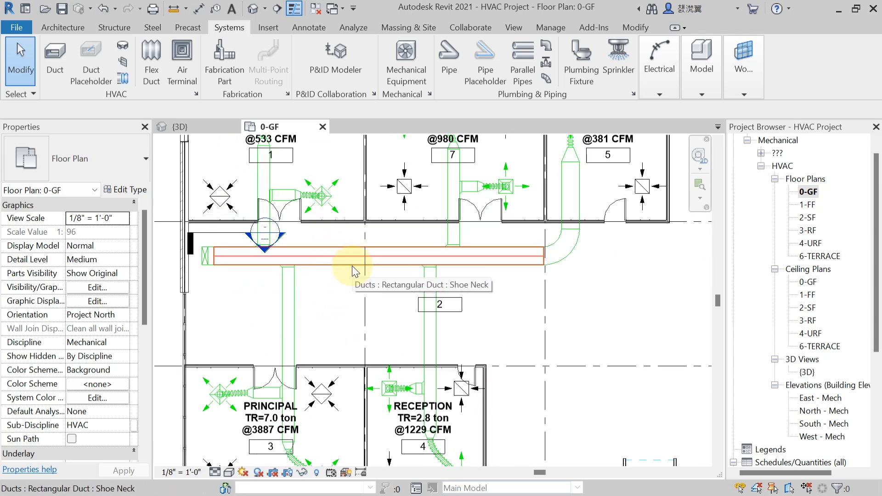
scroll(342, 277, down, 1)
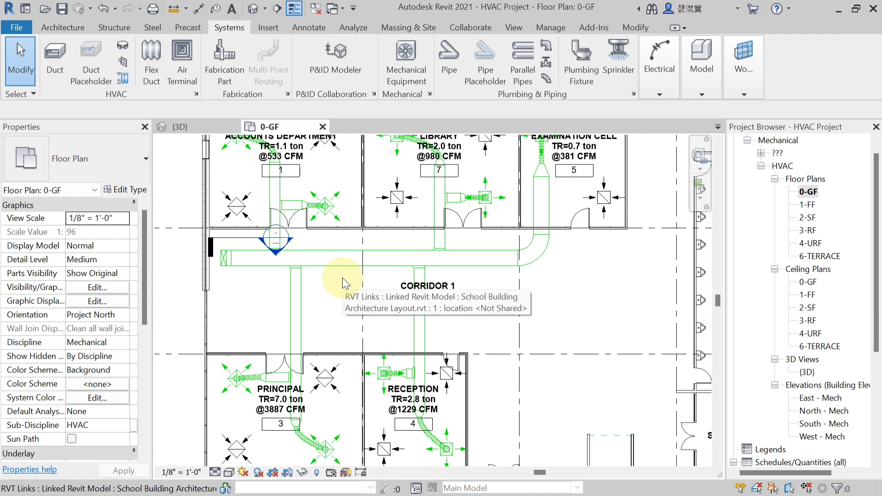
scroll(343, 278, down, 1)
middle_drag(340, 286, 333, 316)
Split the Corridor 1 shoe-neck duct at two points, the second near its elbow.
click(636, 27)
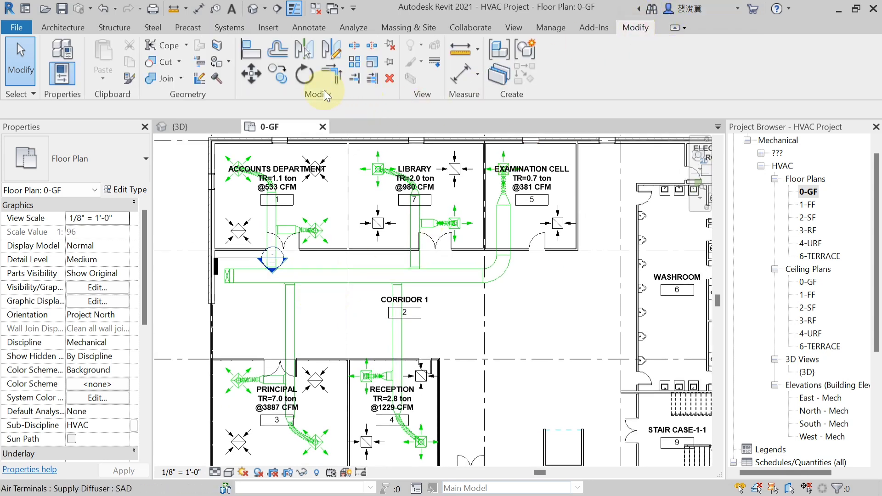
click(353, 49)
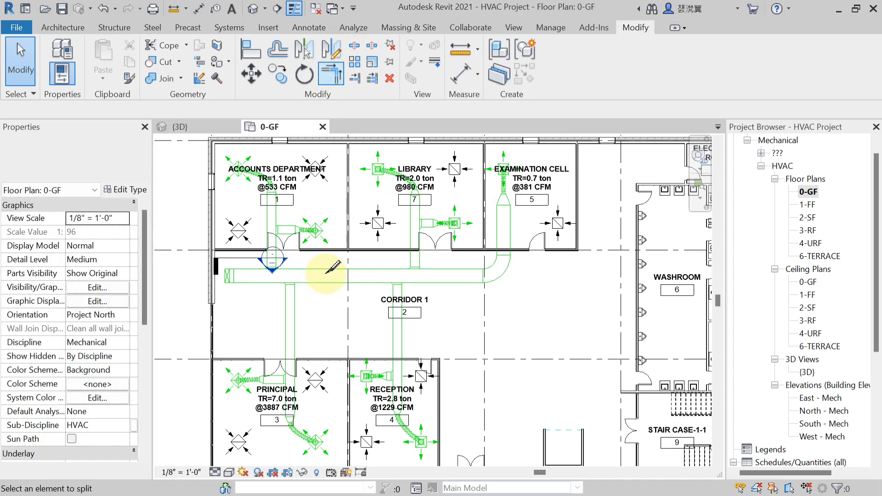
scroll(328, 271, up, 1)
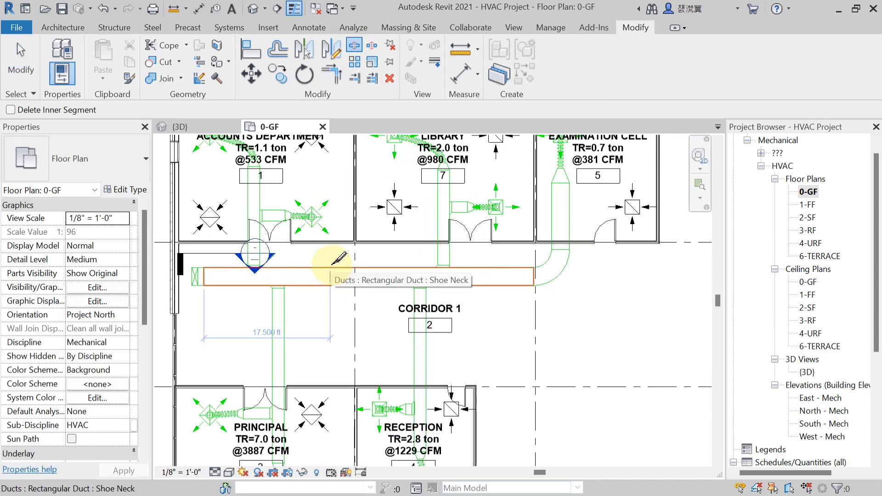
click(330, 265)
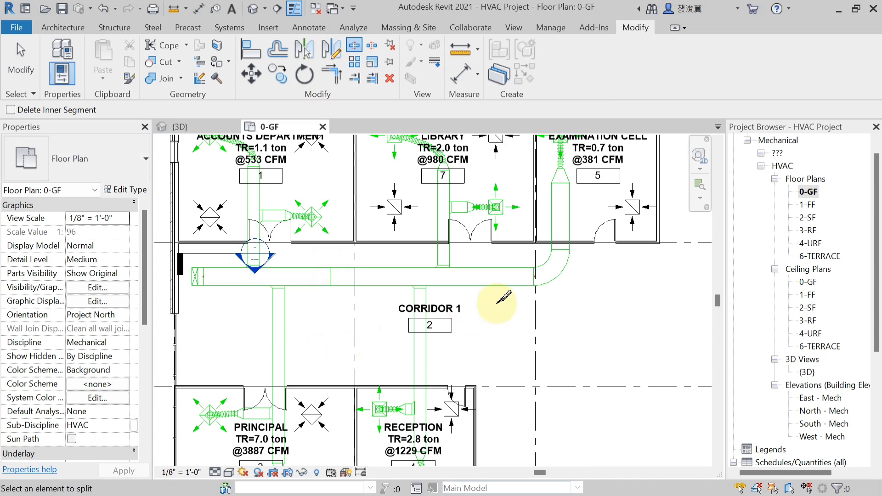
scroll(494, 263, down, 1)
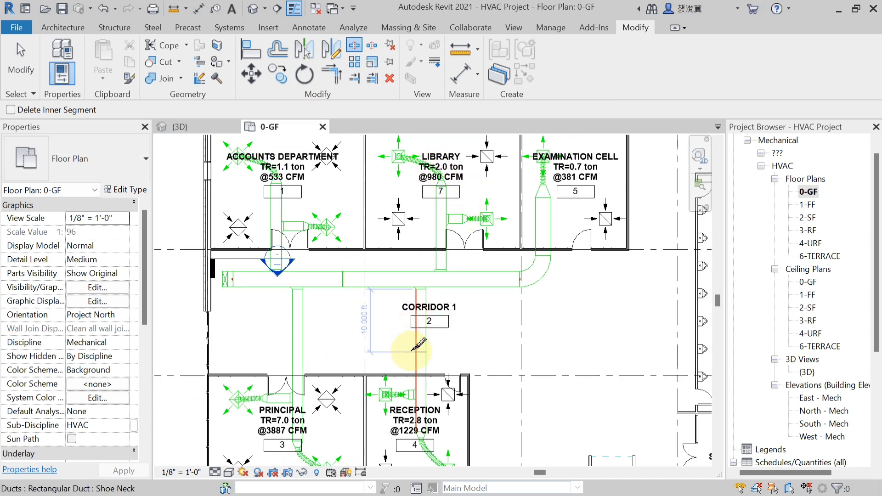
click(482, 275)
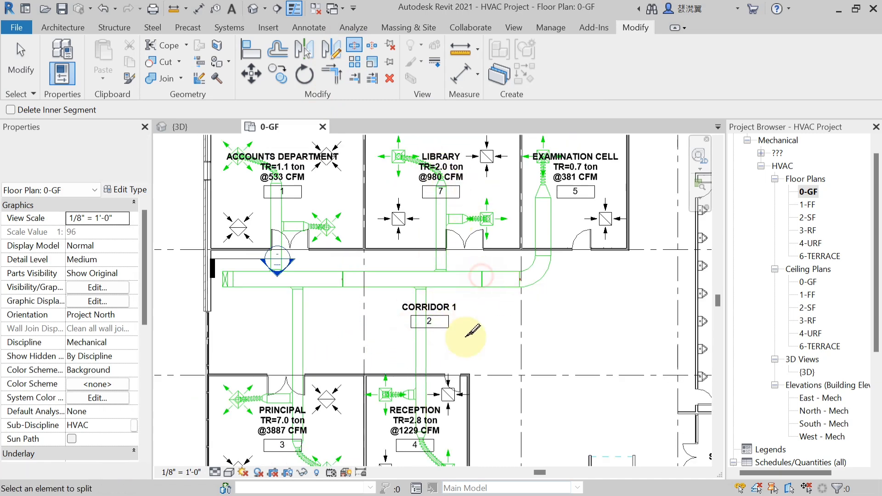
Open the 1-FF plan and split the corridor shoe-neck duct near the Staffroom.
double_click(808, 205)
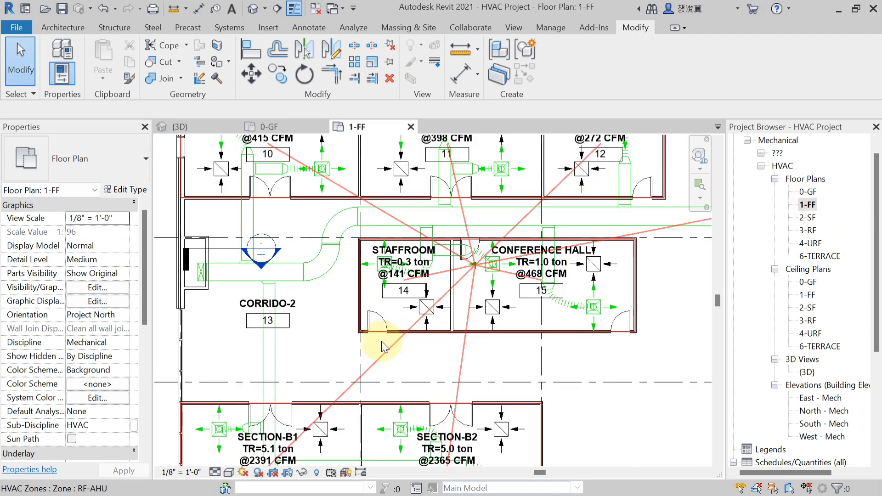
scroll(318, 334, down, 2)
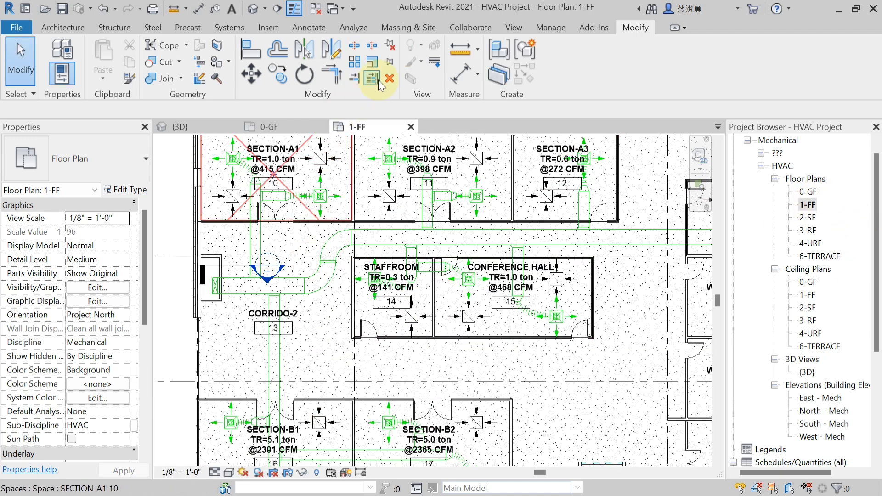
click(354, 45)
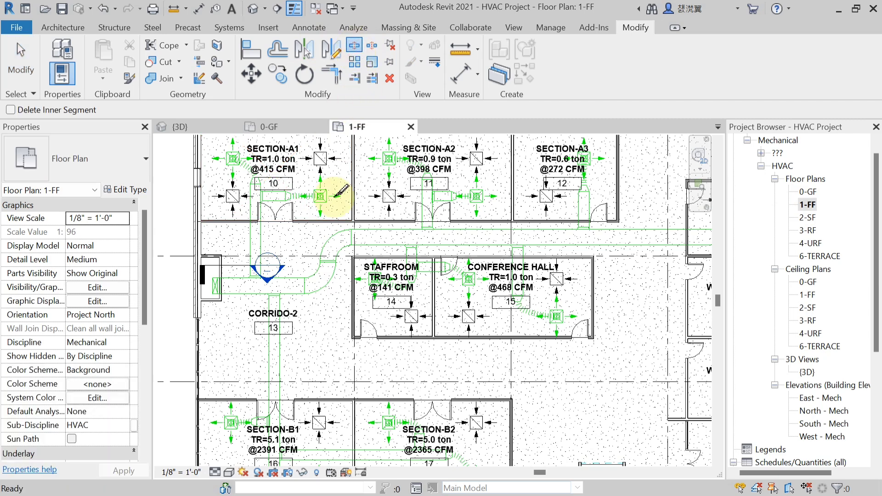
scroll(317, 294, up, 3)
scroll(317, 294, down, 2)
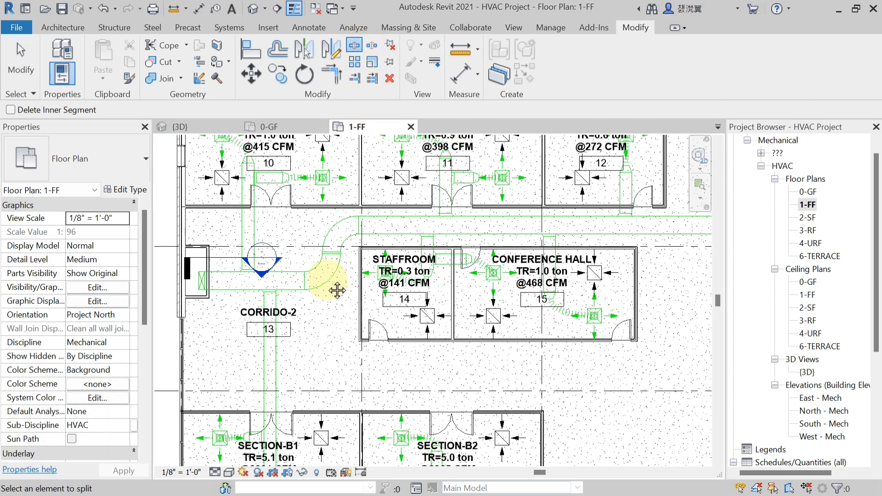
middle_drag(337, 291, 306, 320)
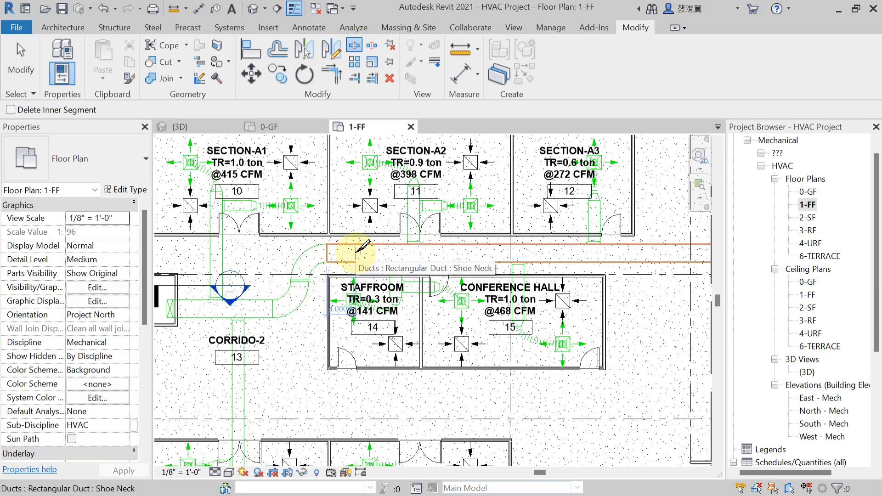
click(358, 251)
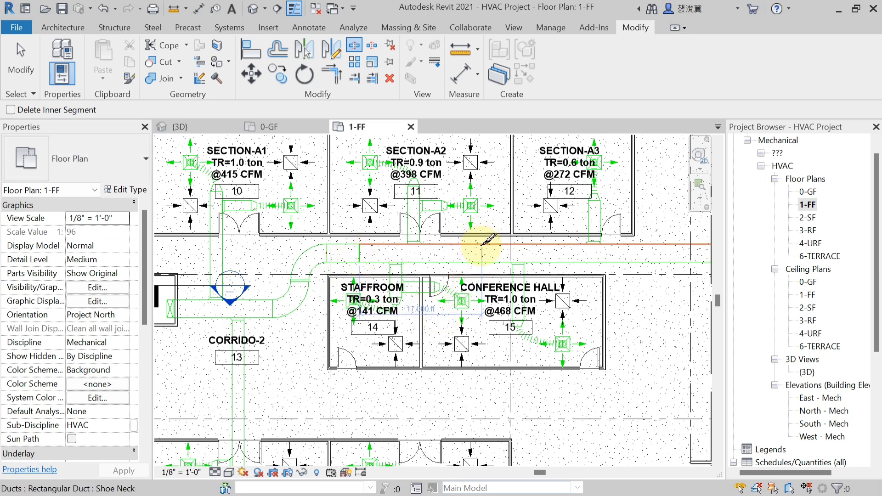
Pan across the first-floor plan to bring Section-B1 and Section-B2 into view.
middle_drag(591, 258, 566, 276)
scroll(571, 241, down, 2)
mouse_move(571, 240)
middle_down()
mouse_move(564, 254)
mouse_move(569, 236)
middle_up()
scroll(345, 388, up, 2)
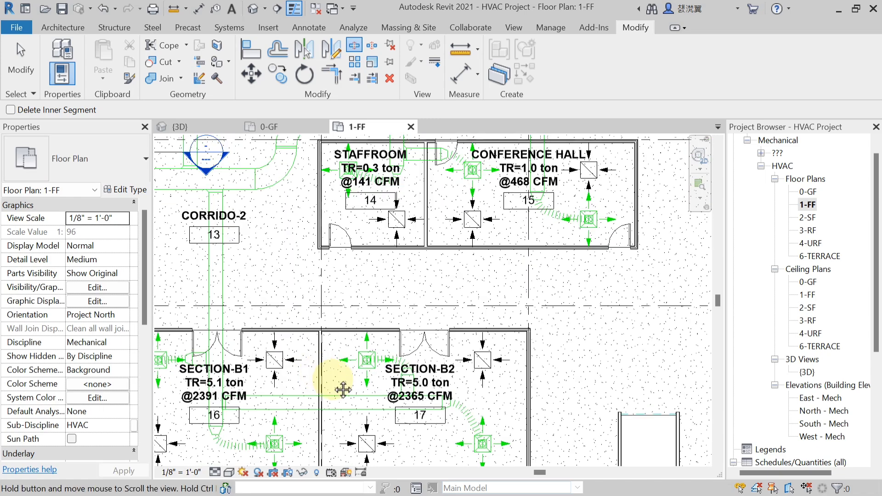
middle_drag(345, 388, 435, 397)
scroll(427, 386, down, 1)
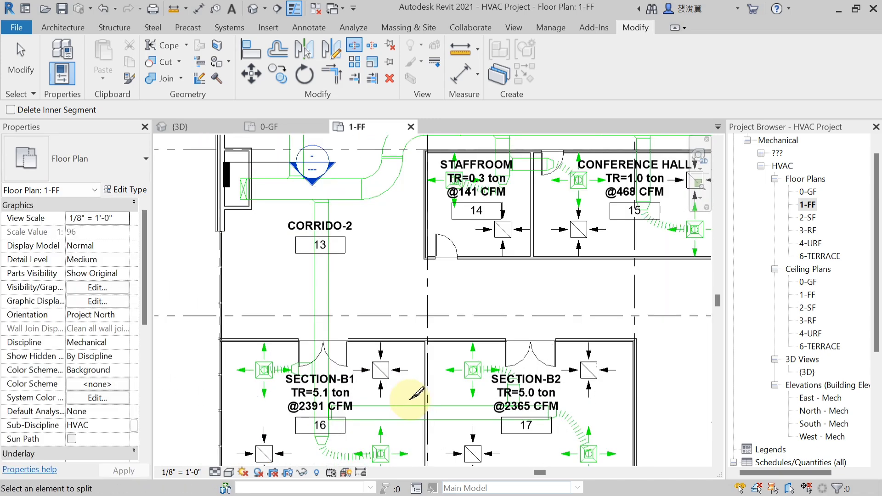
scroll(419, 314, down, 2)
Open the 2-SF floor plan and start Split Element there.
double_click(807, 218)
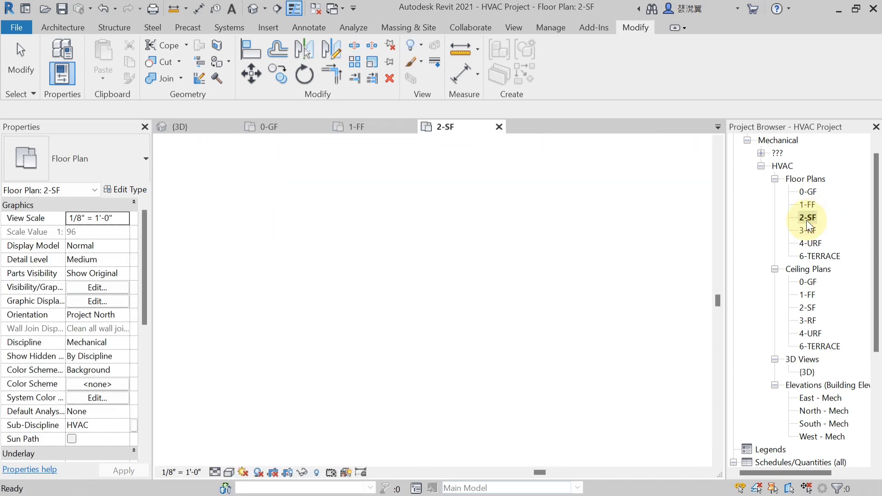
scroll(427, 302, up, 1)
middle_drag(394, 315, 342, 323)
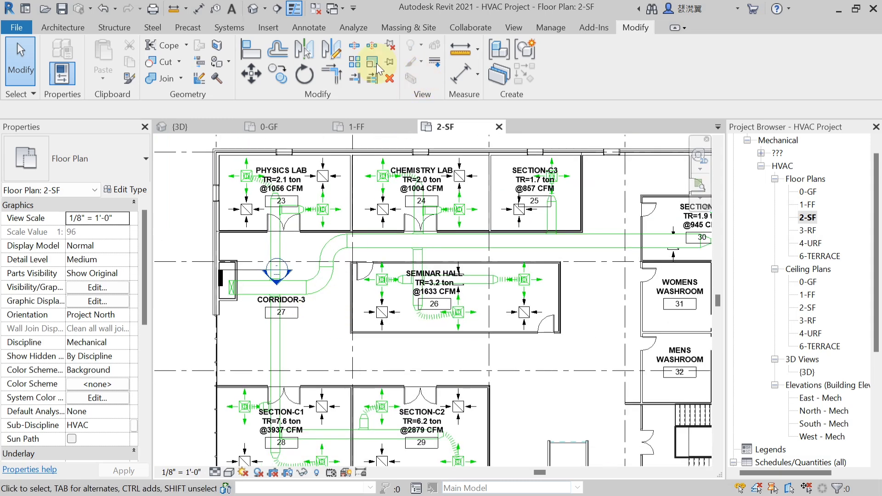
click(354, 46)
scroll(370, 241, up, 1)
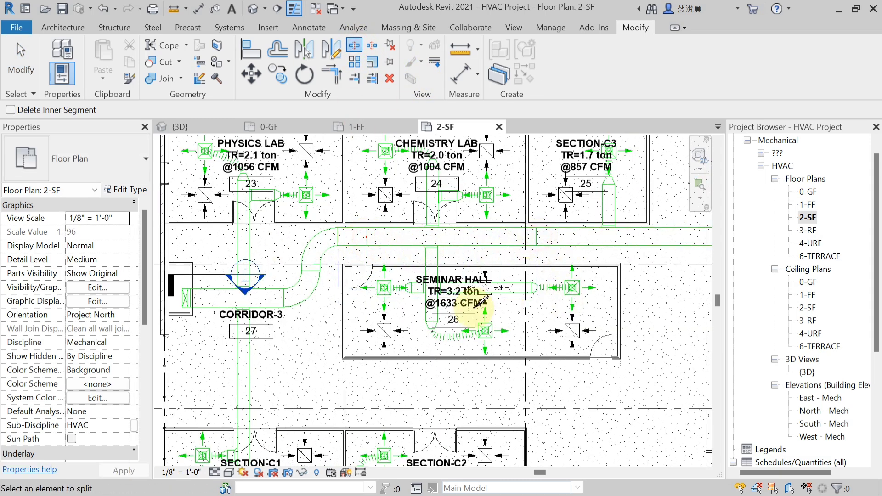
scroll(528, 350, down, 2)
Reposition the second-floor plan, then end splitting and return to the {3D} view.
middle_drag(528, 350, 427, 342)
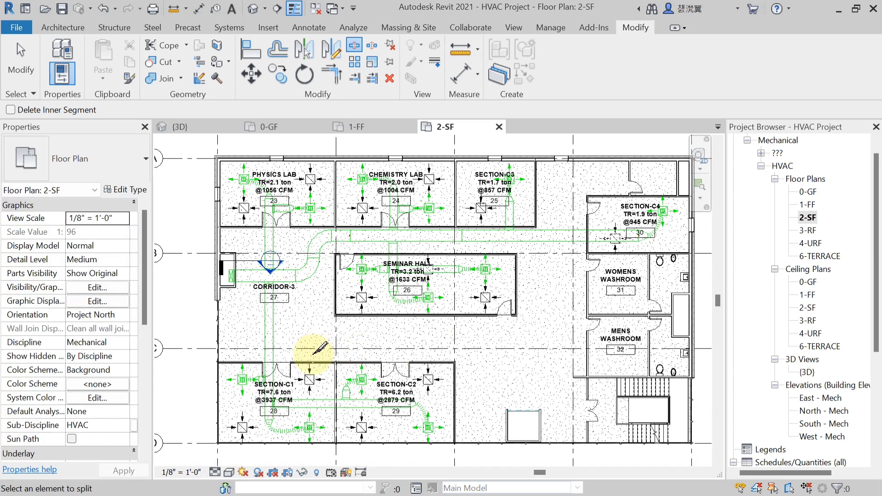
scroll(315, 350, up, 1)
middle_drag(315, 350, 345, 335)
scroll(349, 323, down, 2)
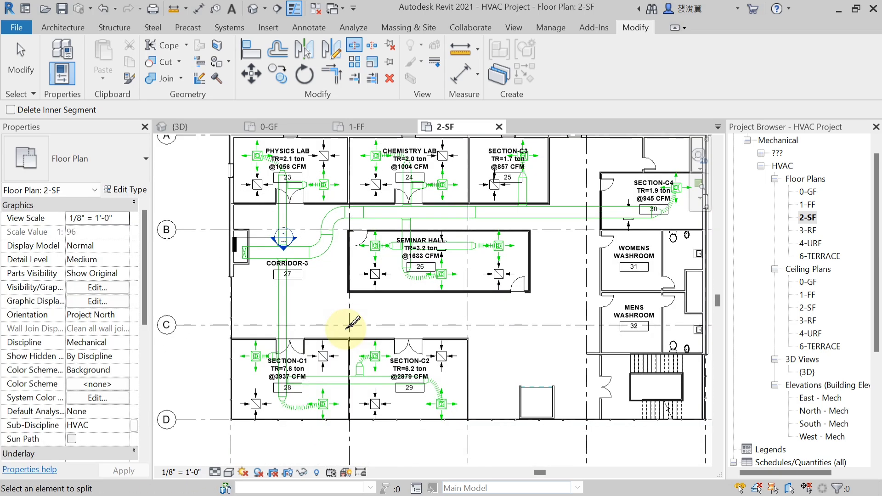
key(Escape)
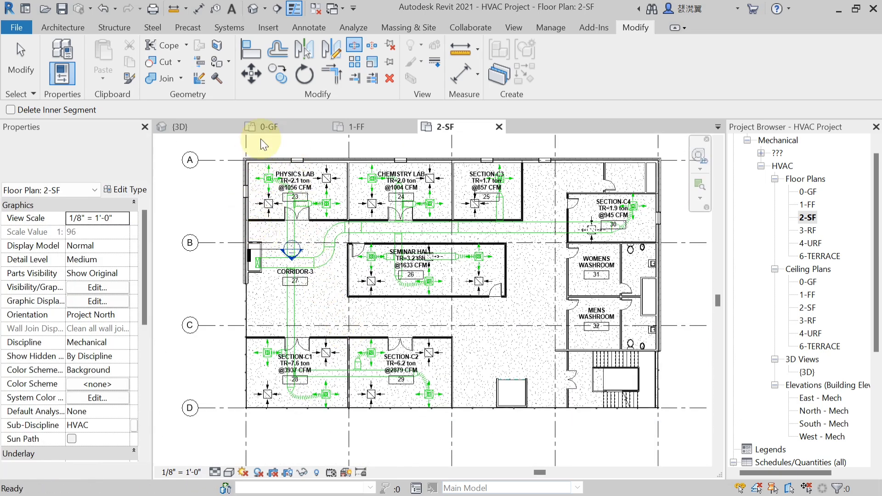
click(201, 126)
shift+middle_drag(374, 201, 322, 275)
scroll(396, 237, up, 3)
middle_drag(396, 236, 408, 246)
scroll(315, 249, up, 2)
scroll(331, 312, up, 2)
middle_drag(331, 312, 334, 272)
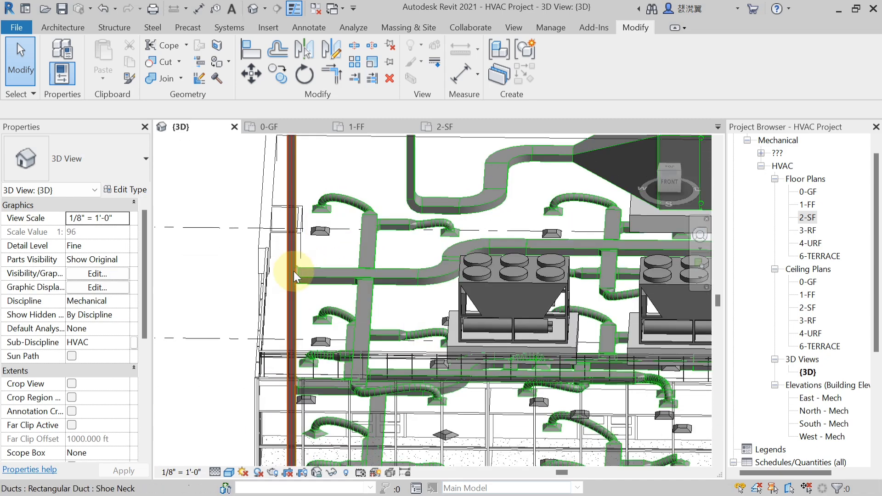
shift+middle_drag(380, 298, 299, 280)
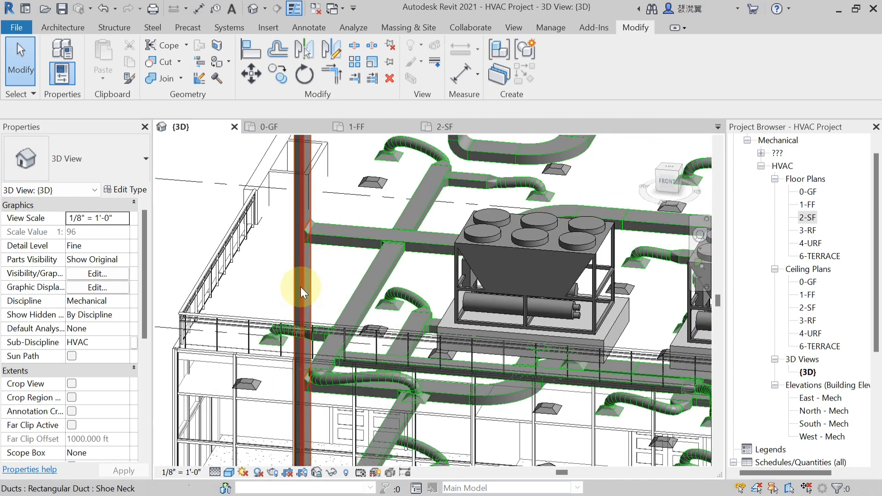
click(353, 45)
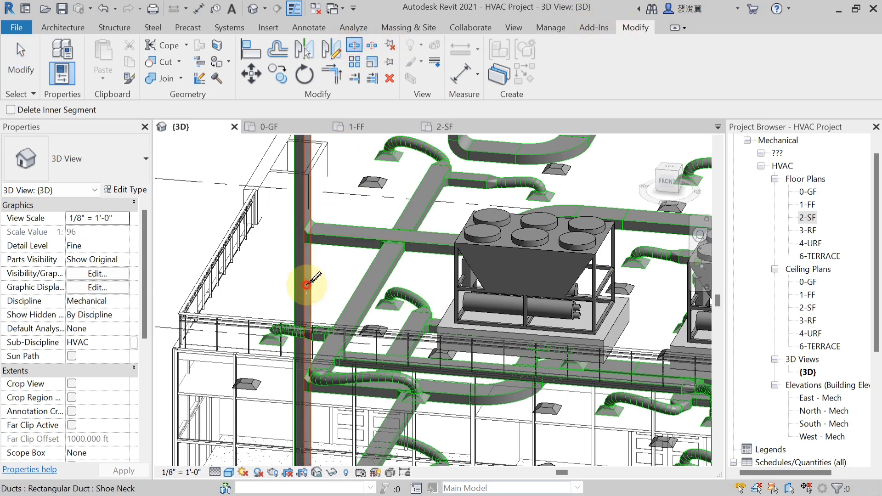
mouse_move(307, 285)
middle_down()
mouse_move(315, 292)
mouse_move(325, 248)
mouse_move(323, 359)
mouse_move(315, 275)
mouse_move(340, 305)
mouse_move(325, 285)
mouse_move(335, 305)
mouse_move(317, 299)
middle_up()
scroll(320, 297, up, 3)
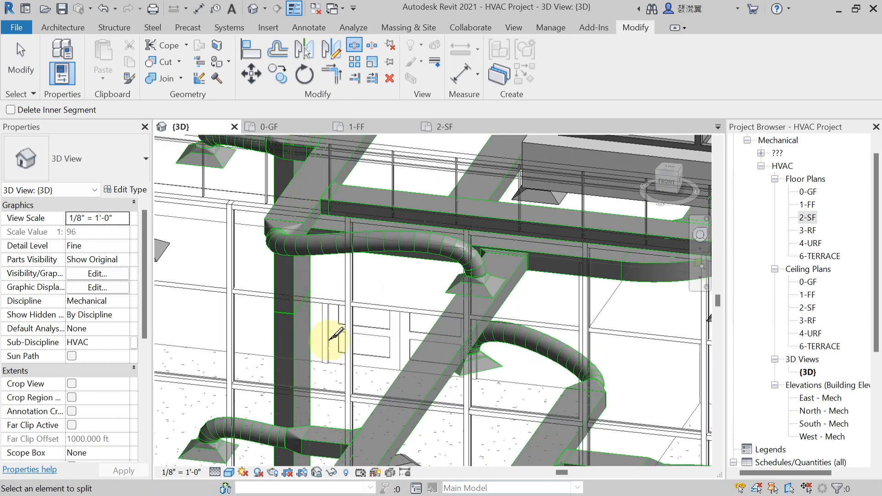
scroll(337, 334, down, 6)
key(Escape)
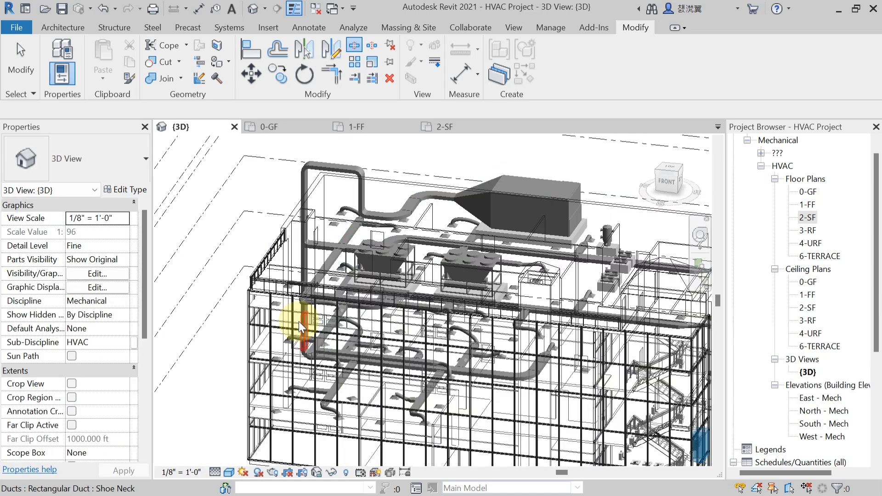
shift+middle_drag(299, 321, 258, 346)
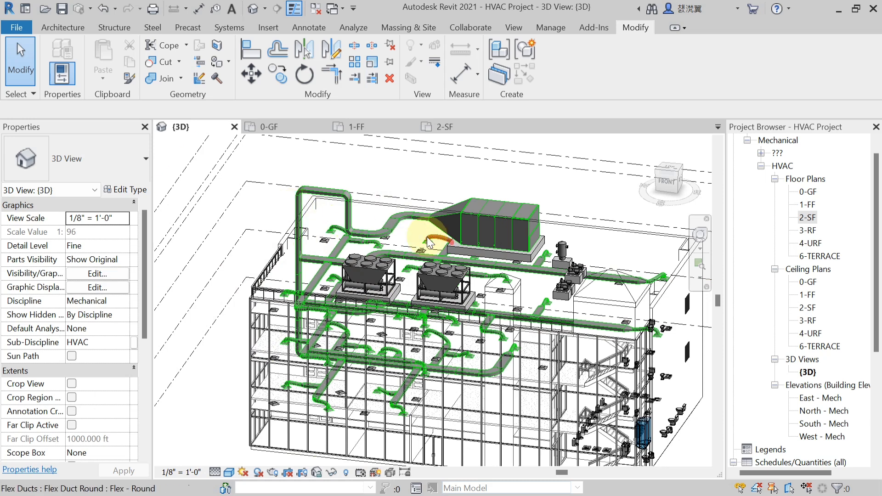
middle_drag(412, 253, 399, 240)
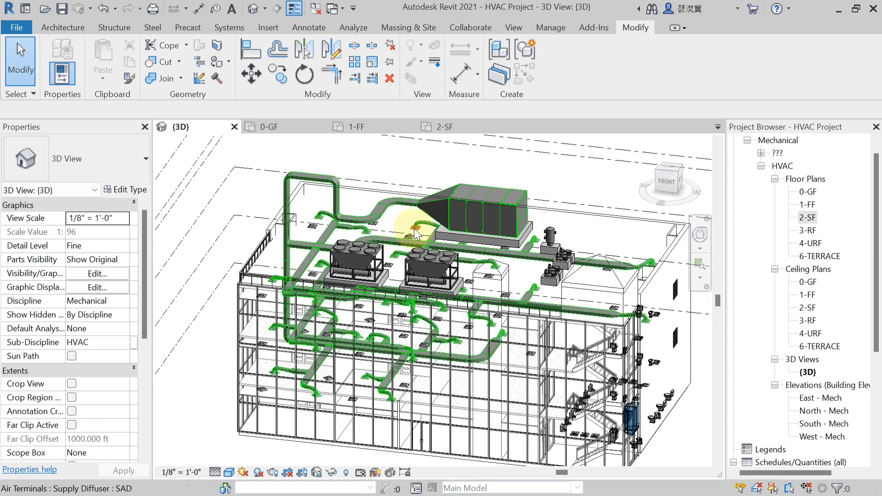
shift+middle_drag(449, 217, 509, 366)
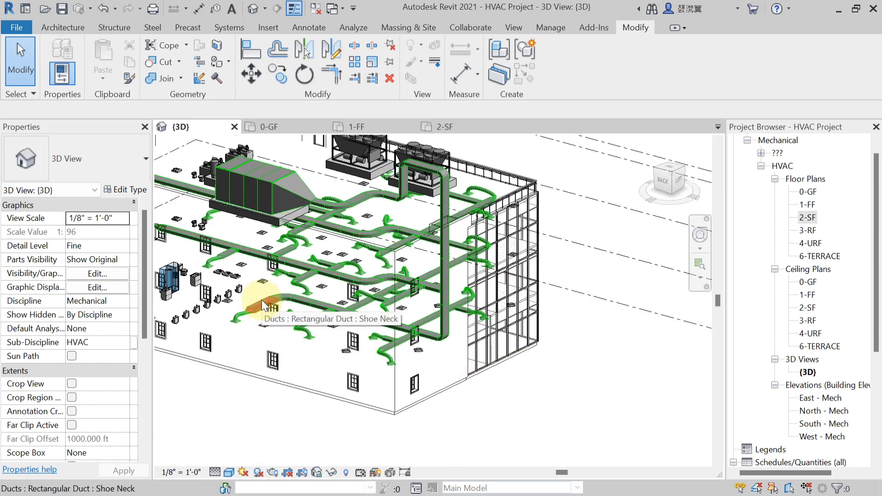
Tab-select the full SAD 1 supply duct network and centre it in the view.
key(Tab)
key(Tab)
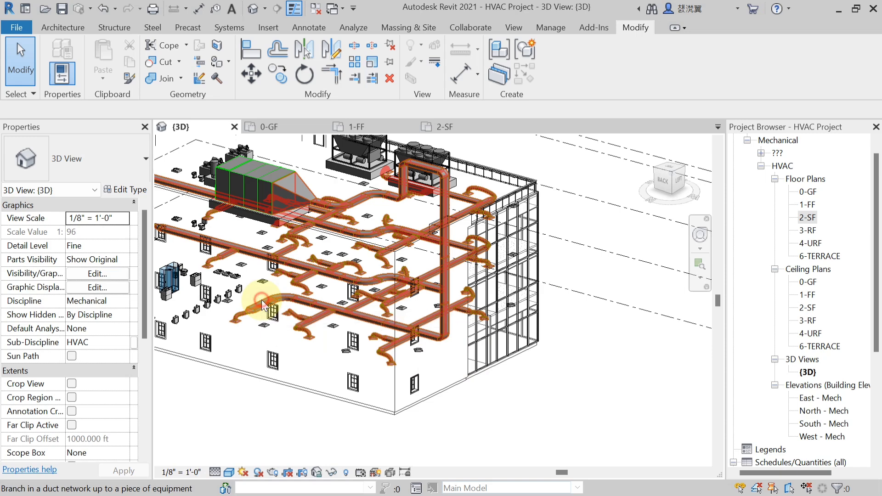
click(261, 299)
middle_drag(561, 379, 625, 377)
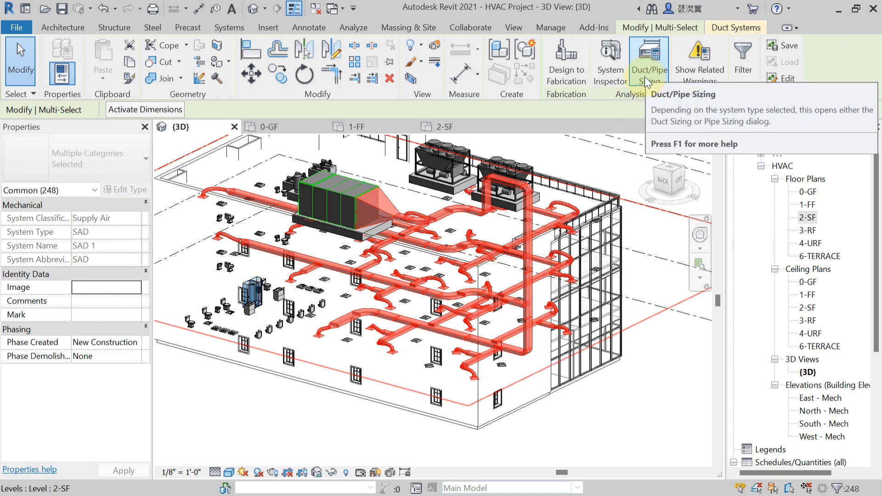
Open Duct Sizing for the selection and choose Equal Friction at 0.10 in-wg/100ft.
click(658, 73)
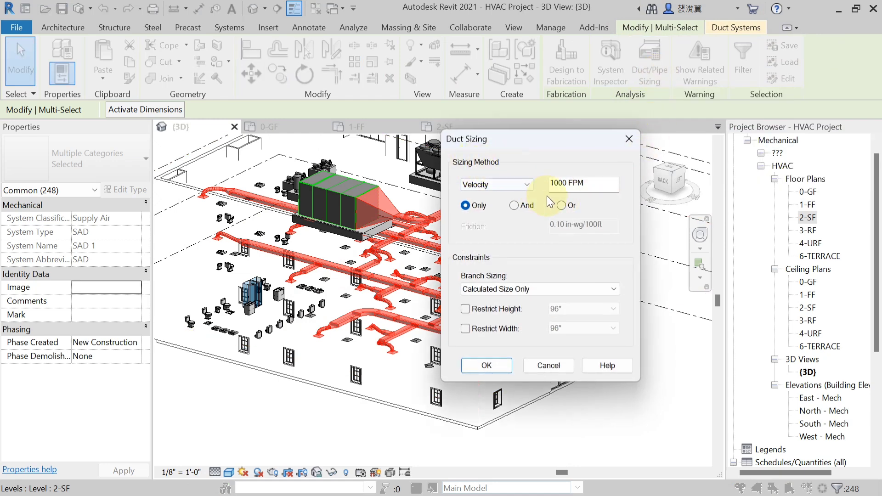
click(529, 185)
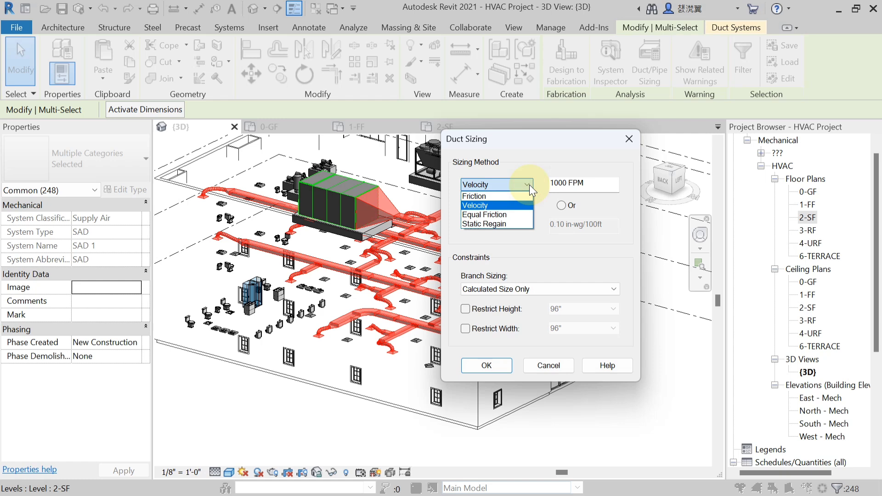
click(489, 215)
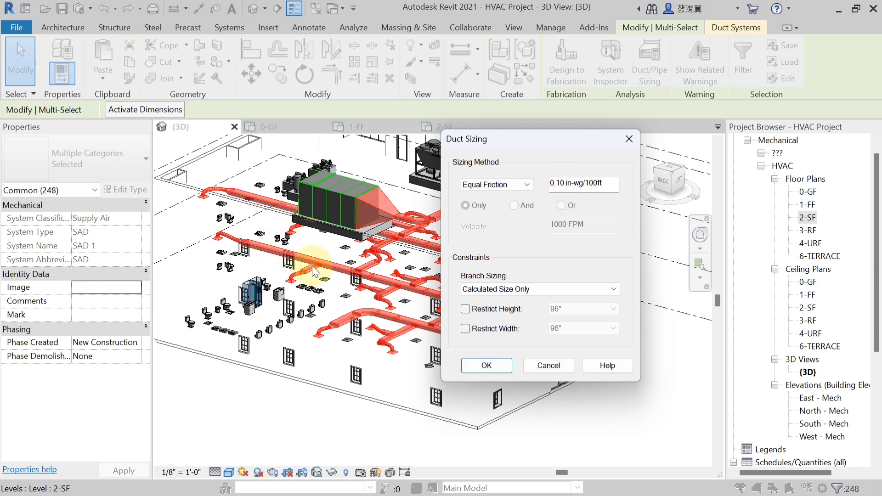
Apply the sizing, zoom to the flagged rooftop fitting, then cancel after connectivity errors.
click(484, 367)
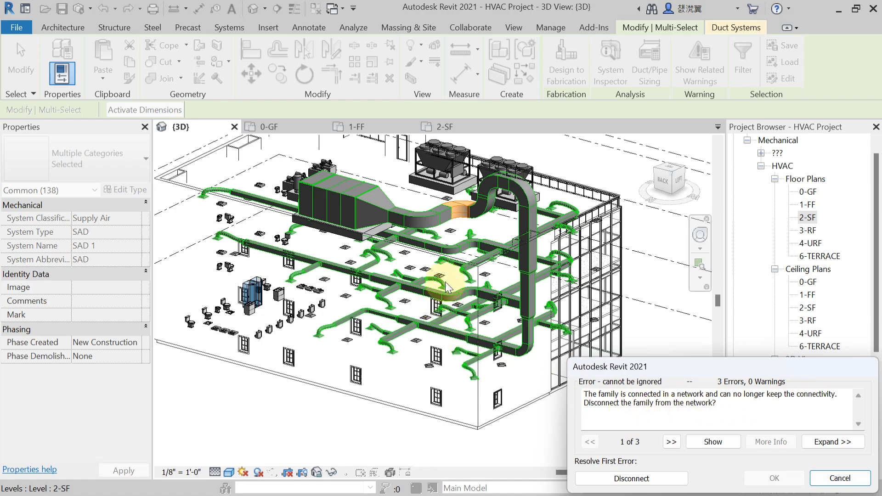
scroll(441, 229, up, 5)
scroll(494, 227, down, 5)
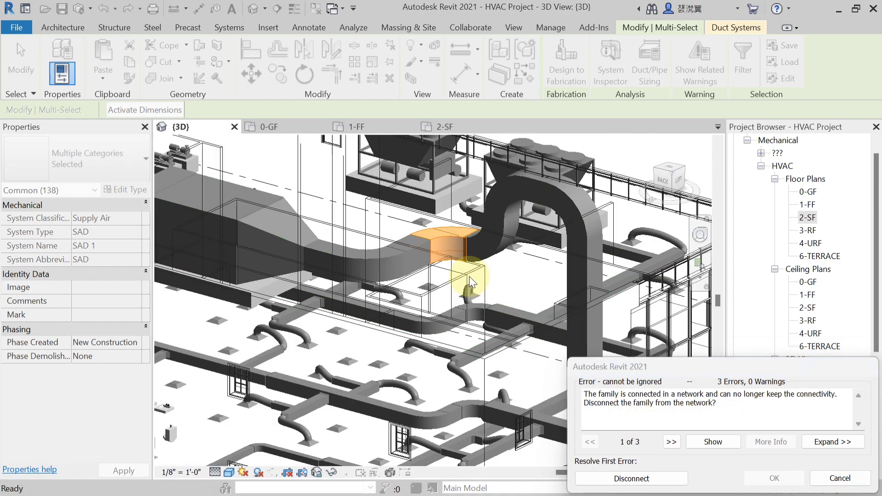
scroll(476, 286, up, 5)
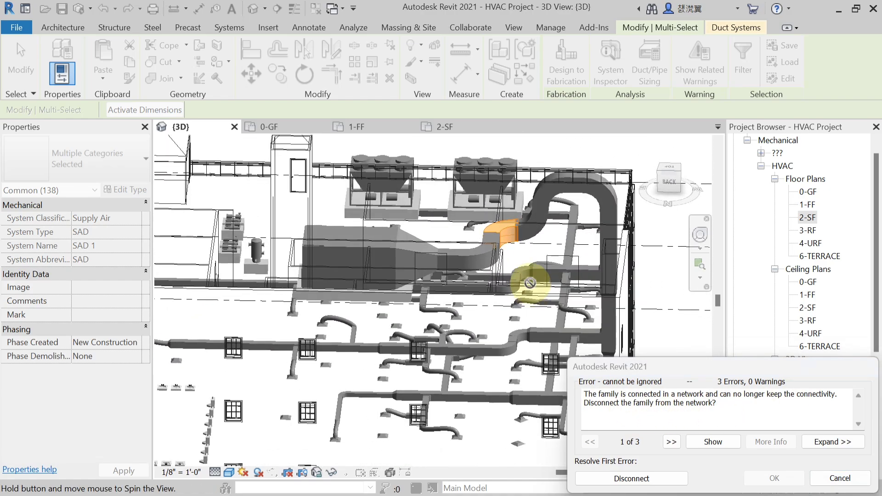
scroll(497, 247, up, 2)
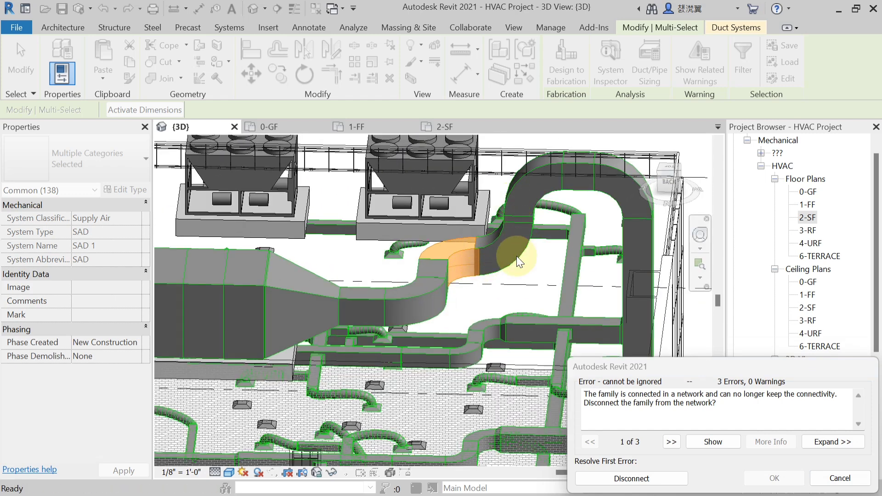
click(840, 478)
Open the 3-RF floor plan and zoom to the duct and elbow by the AHU.
scroll(569, 253, down, 5)
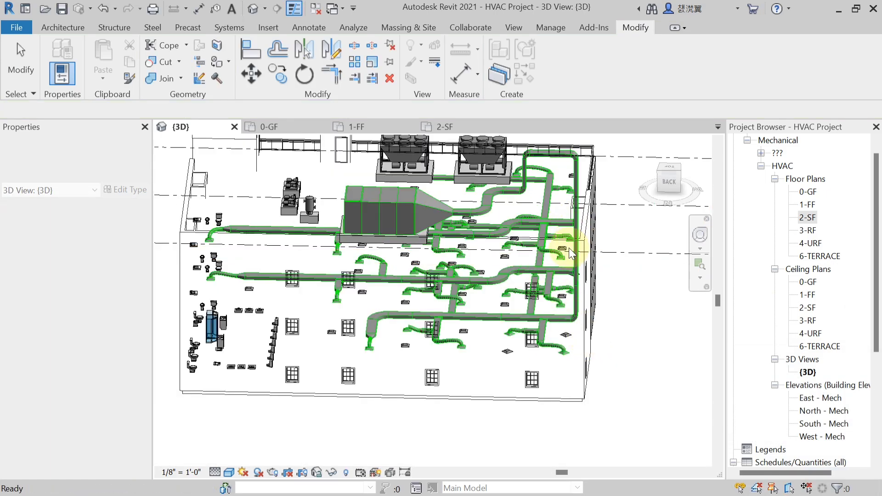
scroll(545, 233, up, 6)
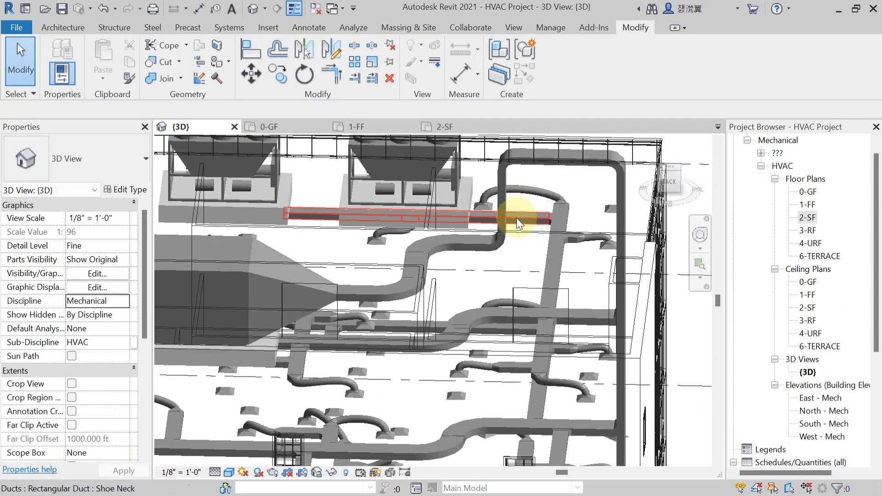
scroll(517, 219, down, 5)
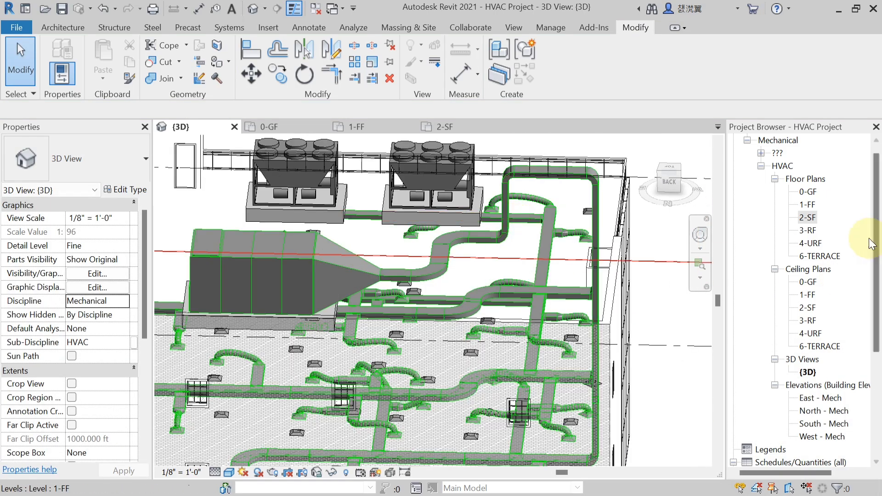
click(809, 230)
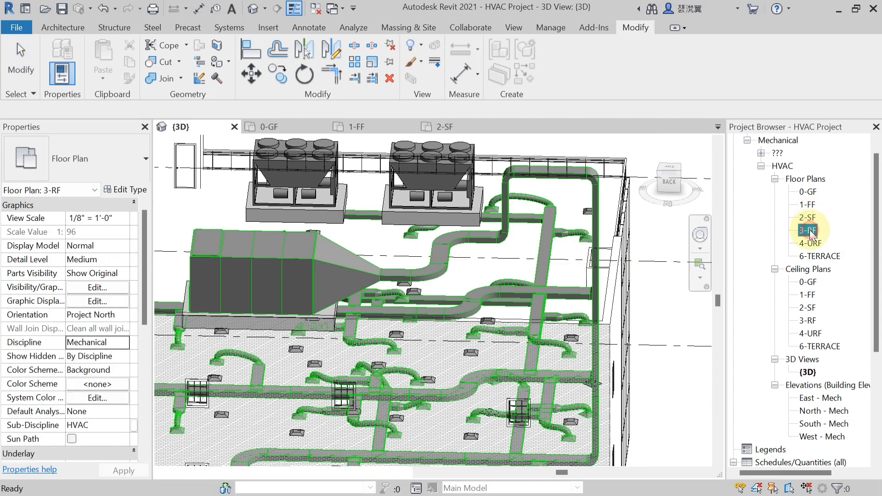
double_click(808, 230)
scroll(353, 274, up, 6)
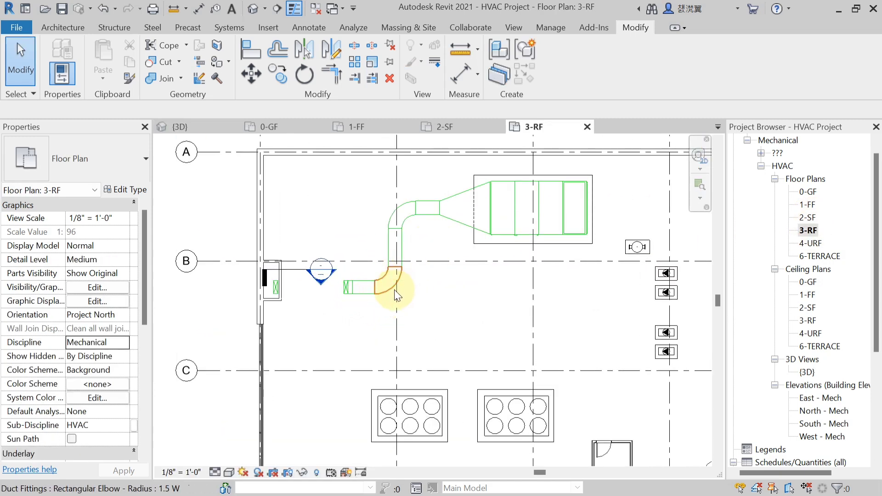
Go to Section 1 and check the shoe-neck duct sits 17.250 ft above 6-TERRACE.
right_click(291, 274)
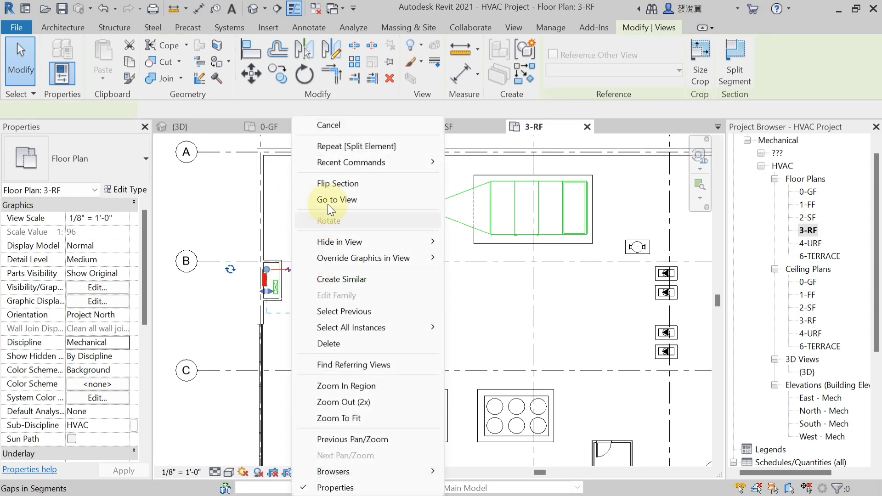
click(350, 199)
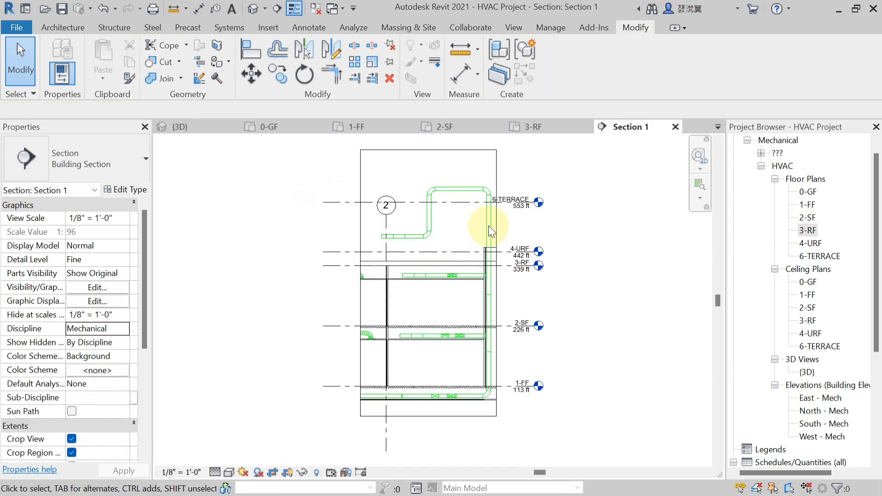
middle_drag(488, 225, 457, 247)
scroll(412, 211, up, 3)
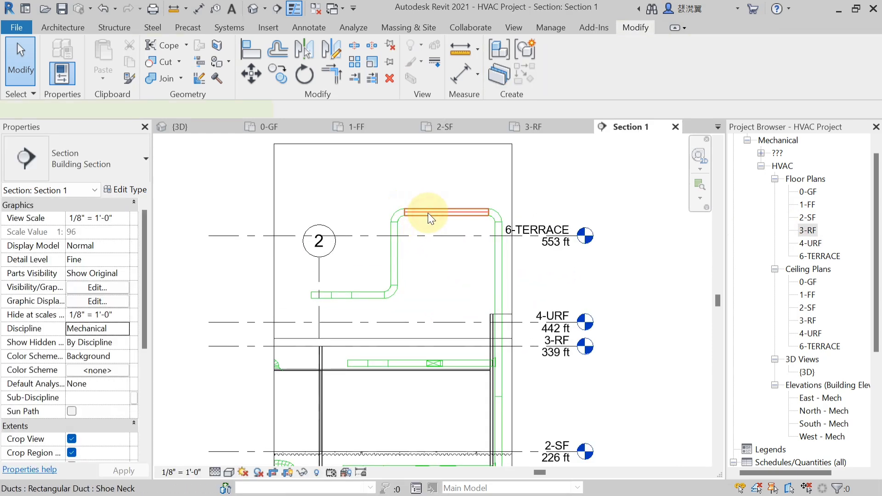
click(428, 214)
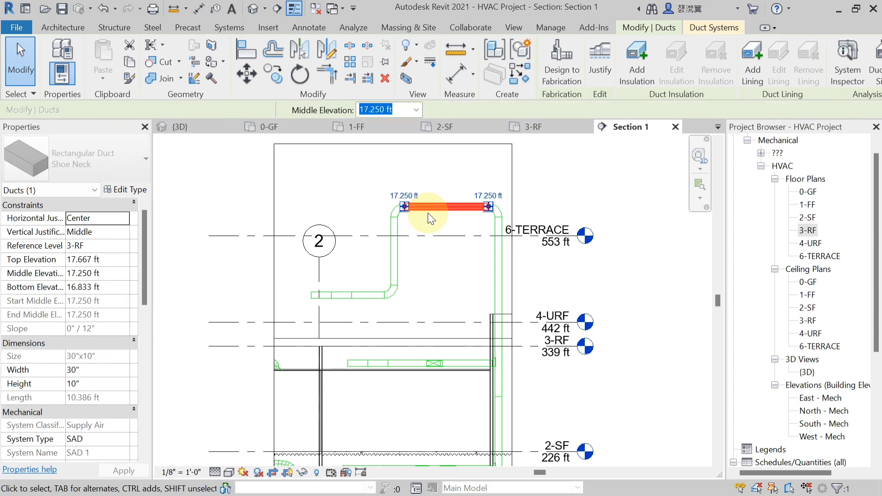
key(Escape)
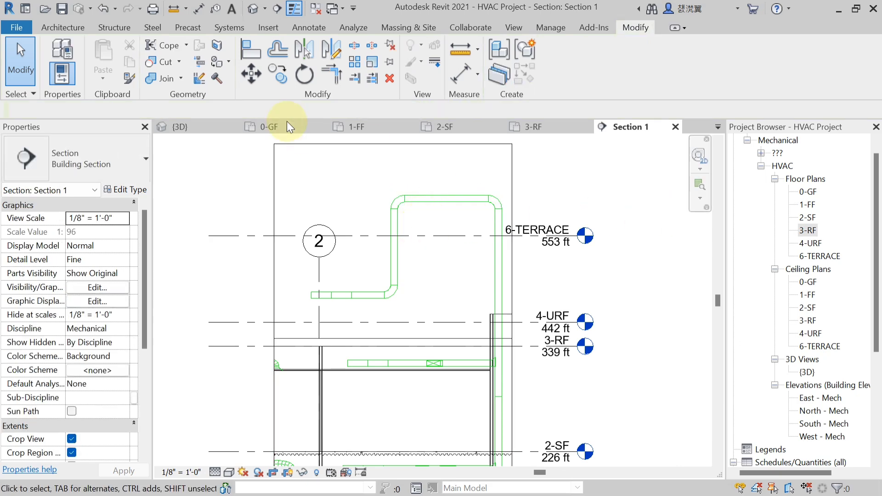
Return to {3D}, orbit to the roof, and Tab-select the whole supply duct network.
click(200, 134)
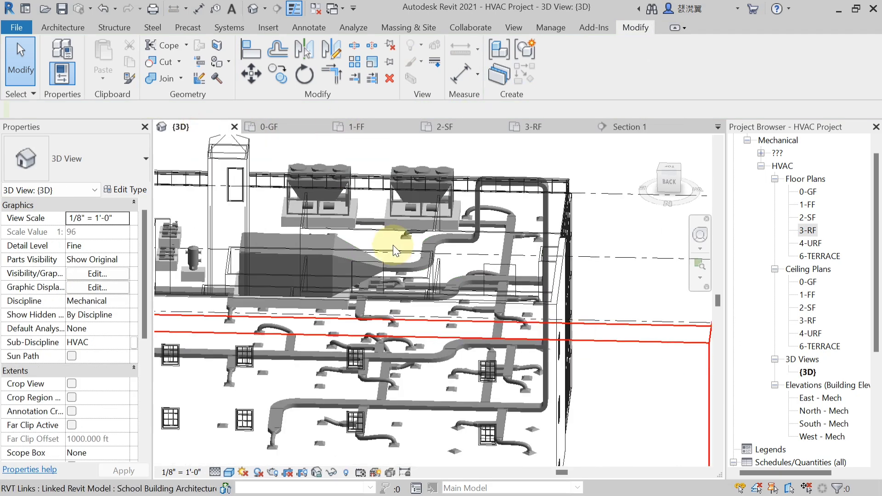
shift+middle_drag(489, 278, 404, 271)
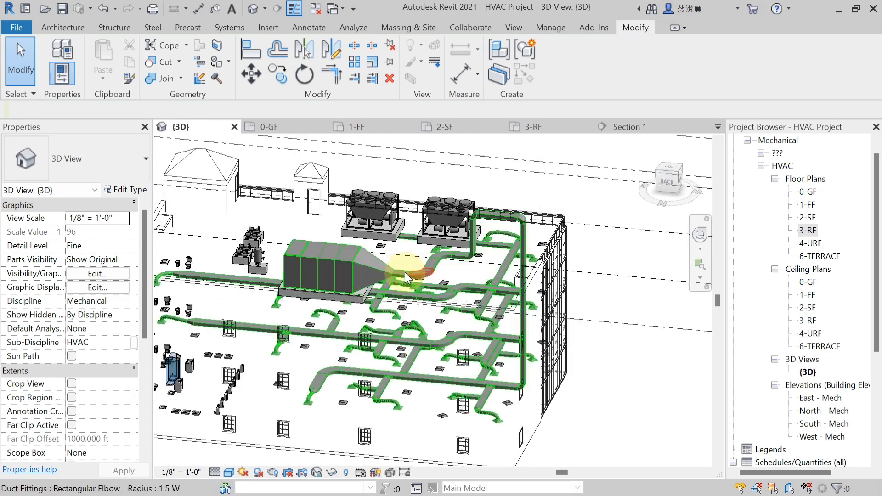
key(Tab)
key(Tab)
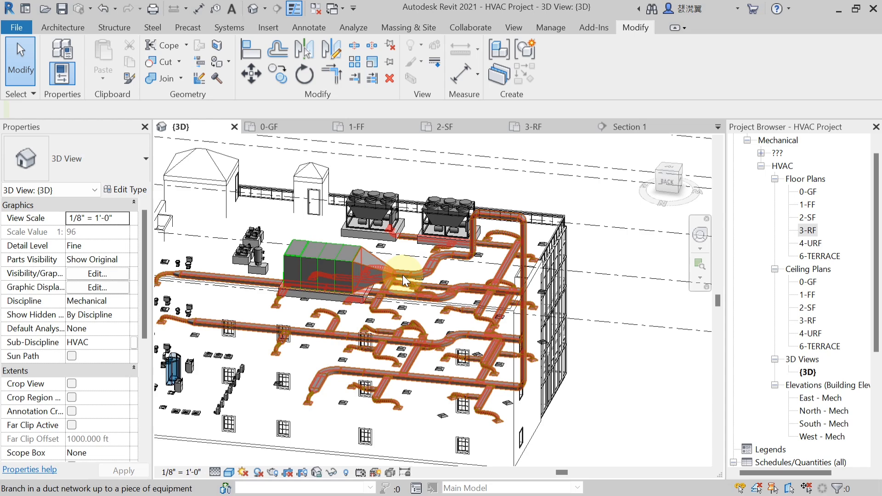
click(402, 275)
shift+middle_drag(402, 275, 635, 253)
mouse_move(631, 373)
shift+middle_down()
mouse_move(620, 368)
mouse_move(626, 362)
mouse_move(632, 378)
mouse_move(621, 367)
shift+middle_up()
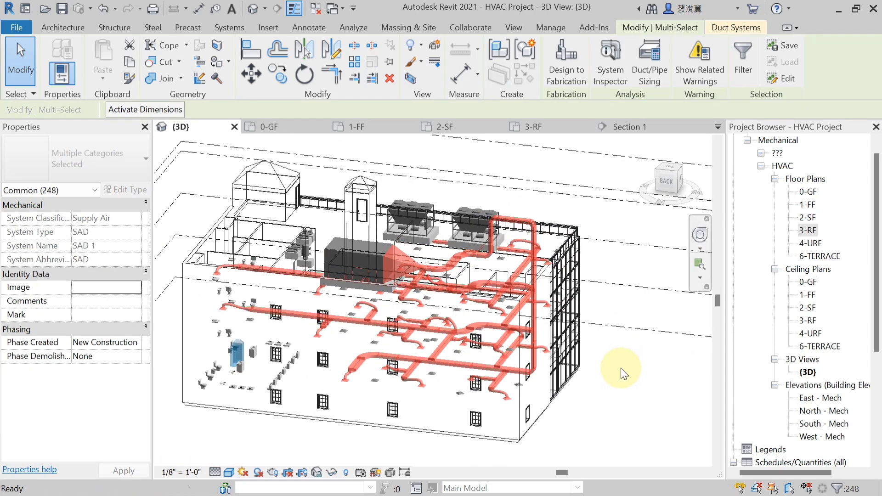
Rerun Duct Sizing with Equal Friction 0.10 in-wg/100ft, which reports 3 connectivity errors.
click(645, 81)
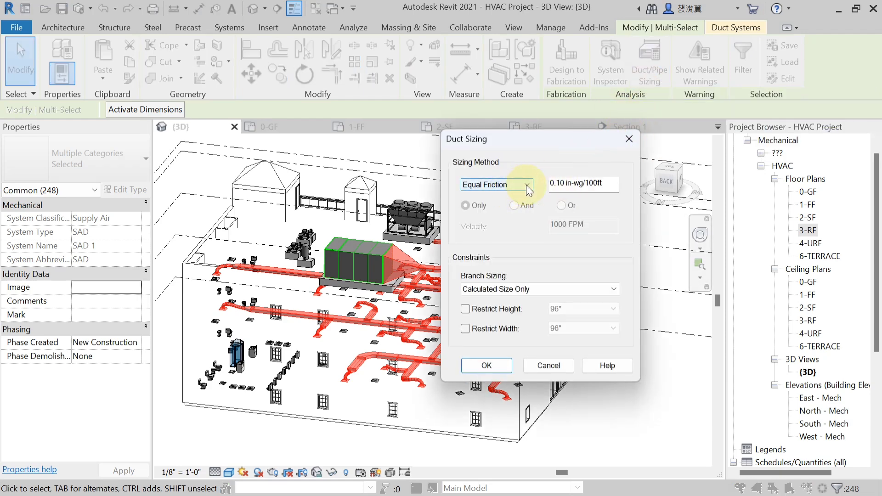
click(480, 366)
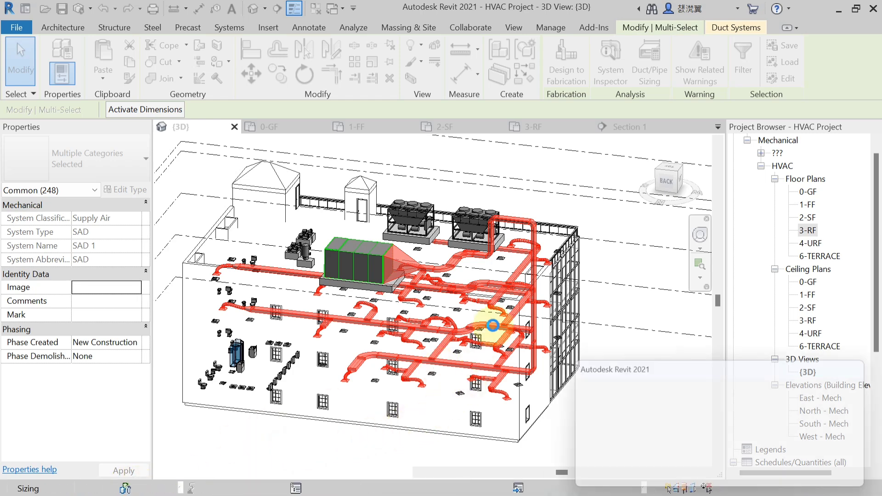
scroll(487, 312, up, 4)
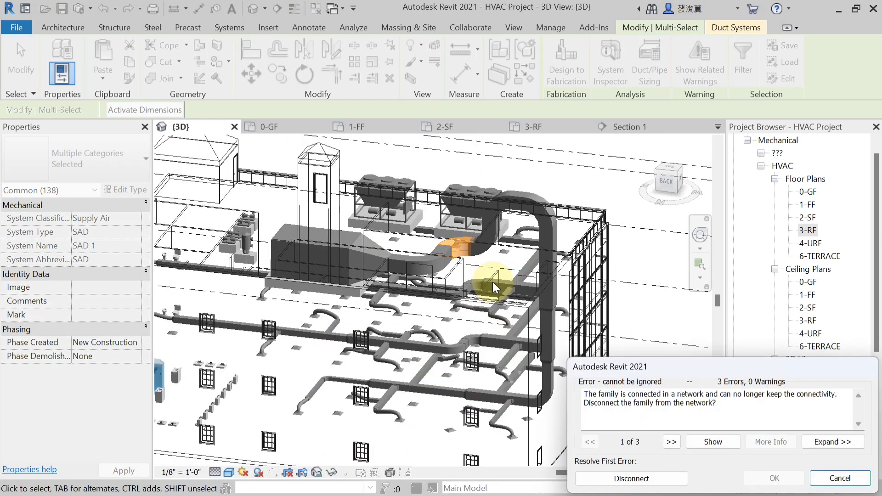
Cancel the failed duct sizing after the connectivity errors.
scroll(471, 276, up, 3)
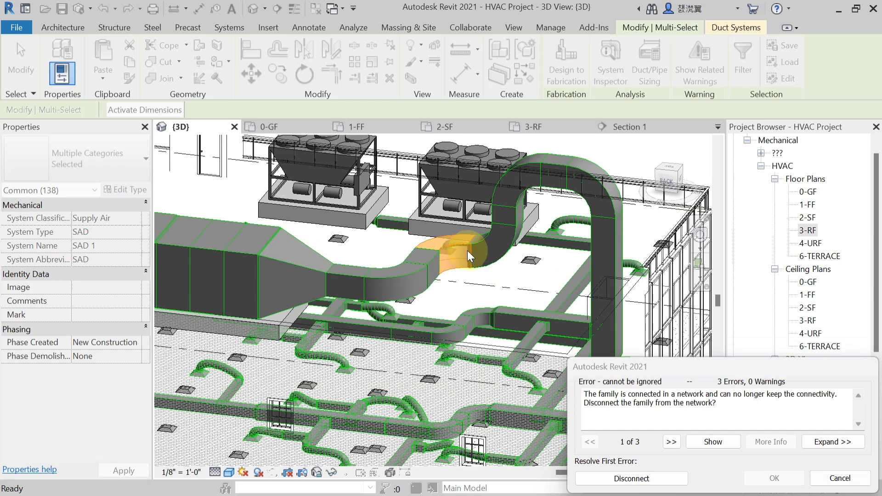
click(842, 480)
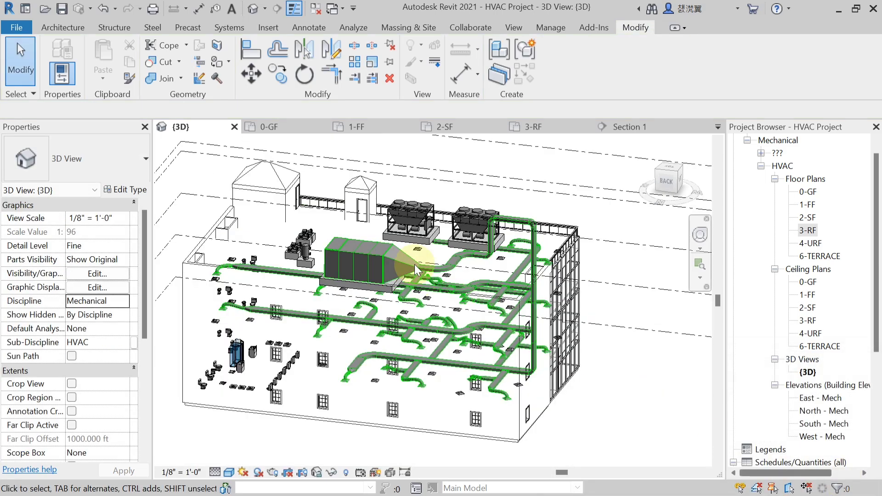
scroll(471, 274, up, 5)
scroll(474, 266, up, 3)
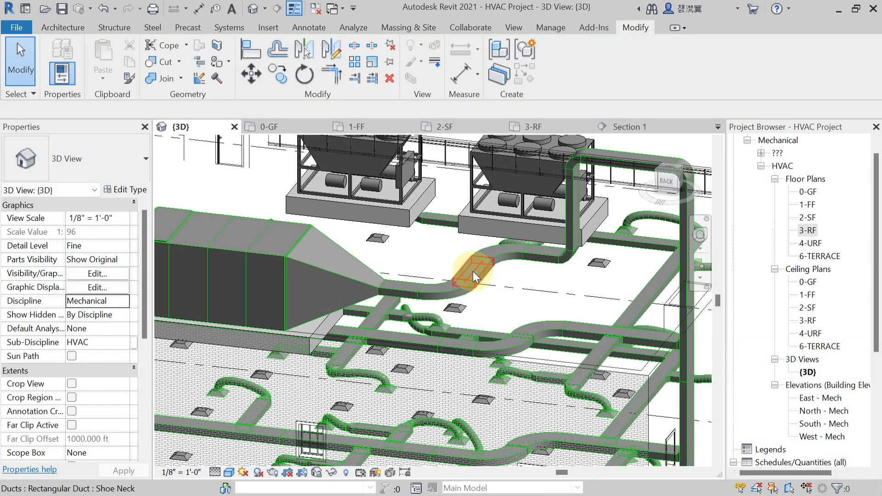
Check the roof shoe-neck duct, then bring up the 3-RF roof floor plan.
click(473, 271)
scroll(409, 256, down, 2)
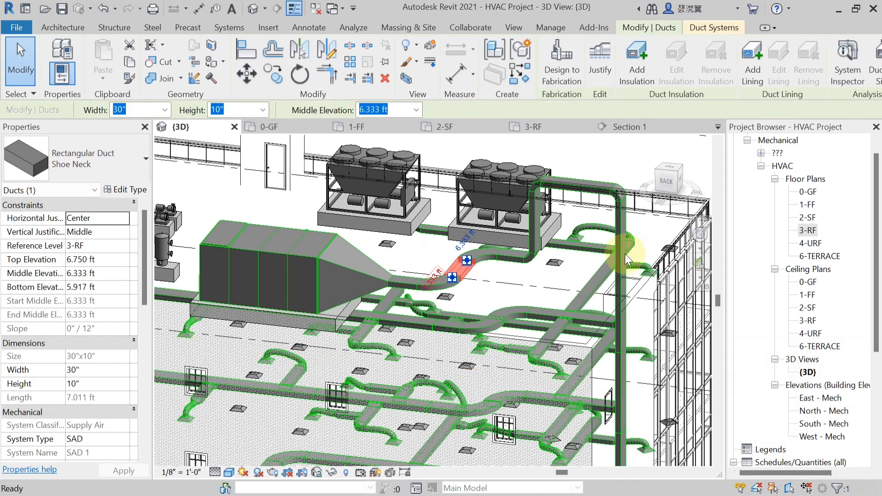
key(Escape)
double_click(808, 230)
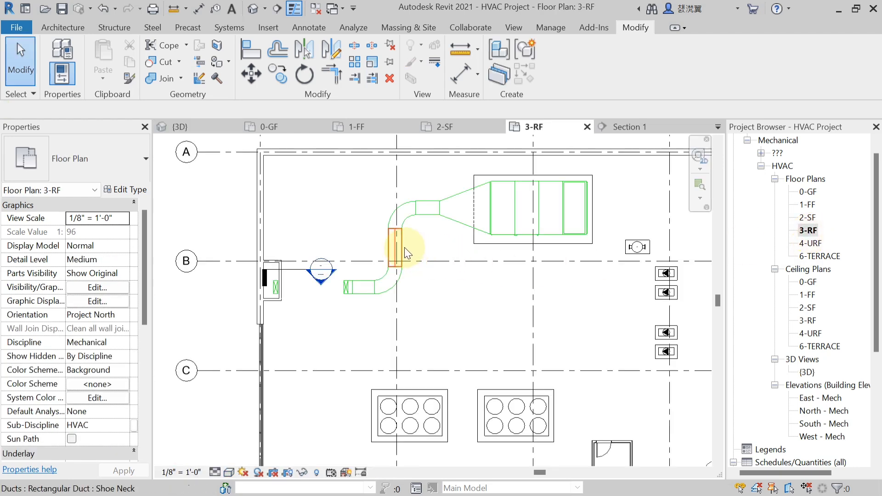
Nudge the rooftop air handler's plinth slightly to the right.
scroll(404, 251, up, 1)
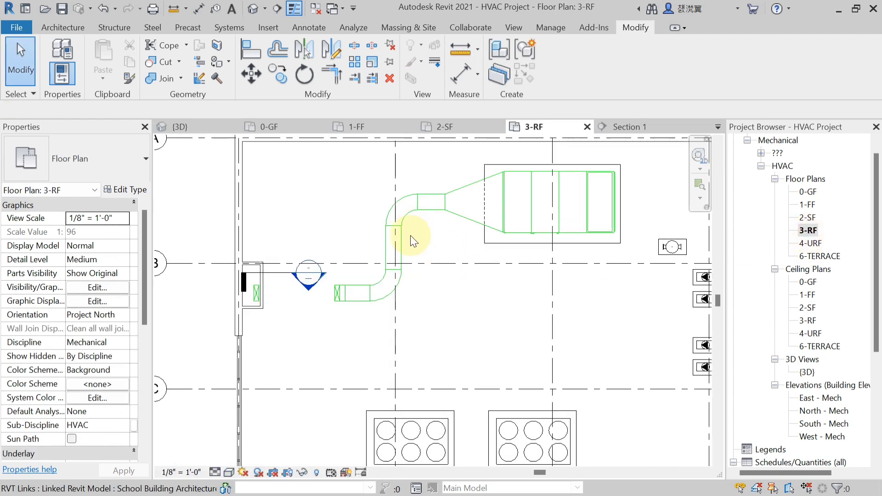
click(519, 217)
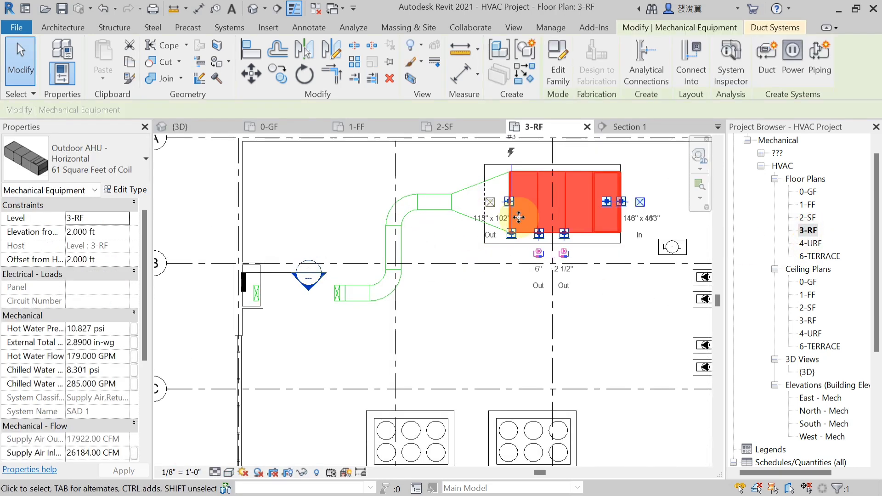
click(487, 241)
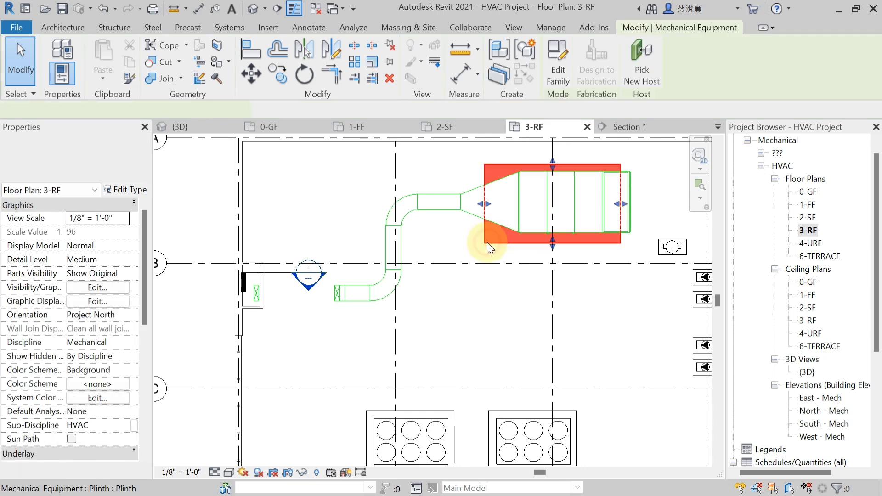
key(Right)
key(Right)
key(Right)
key(Right)
key(Escape)
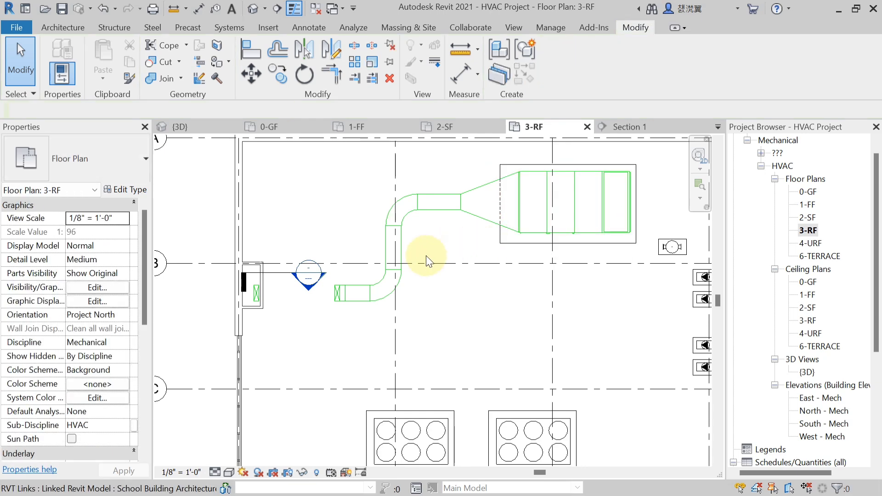
Nudge the shoe-neck duct right to line up the run, then return to the {3D} view.
click(395, 240)
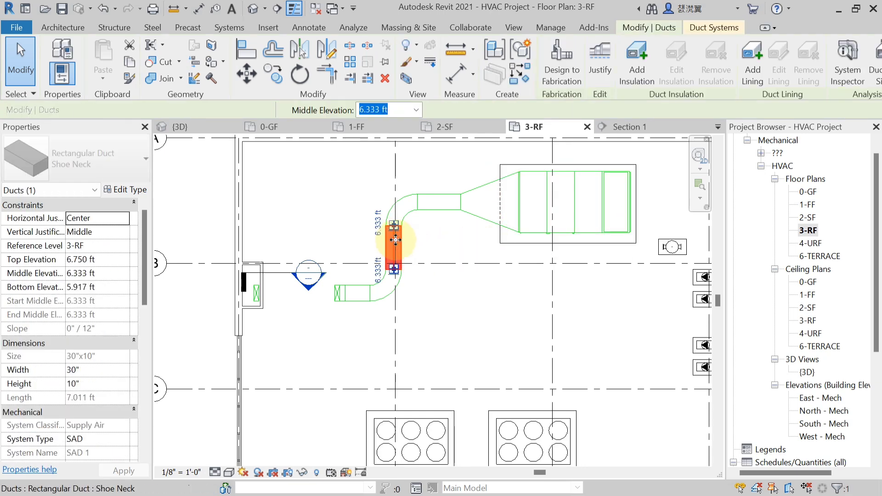
key(Right)
key(Right)
key(Right)
key(Right)
key(Right)
key(Right)
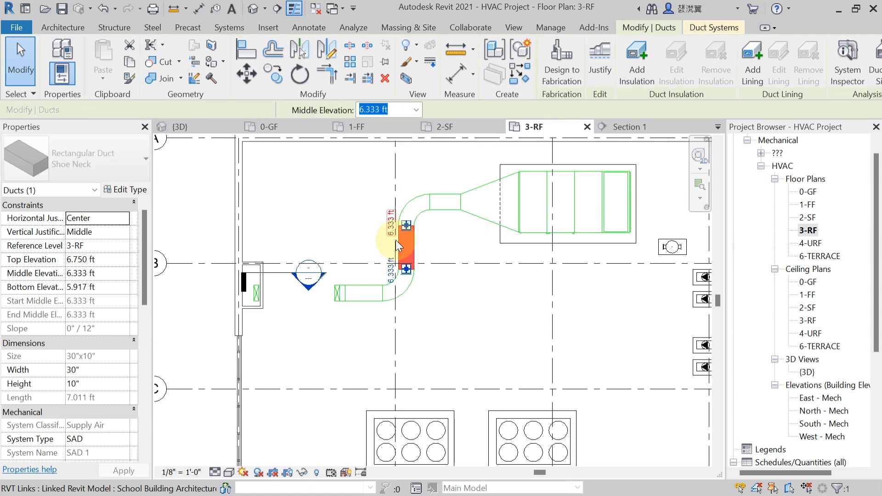
key(Escape)
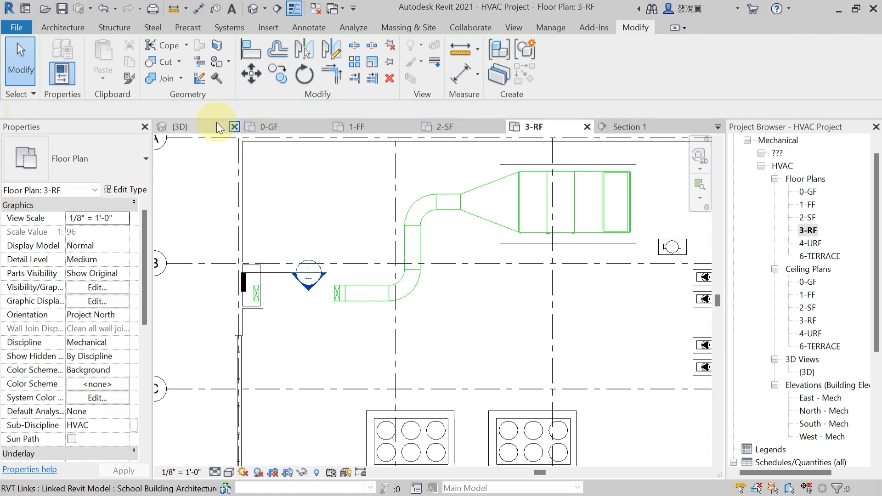
click(216, 125)
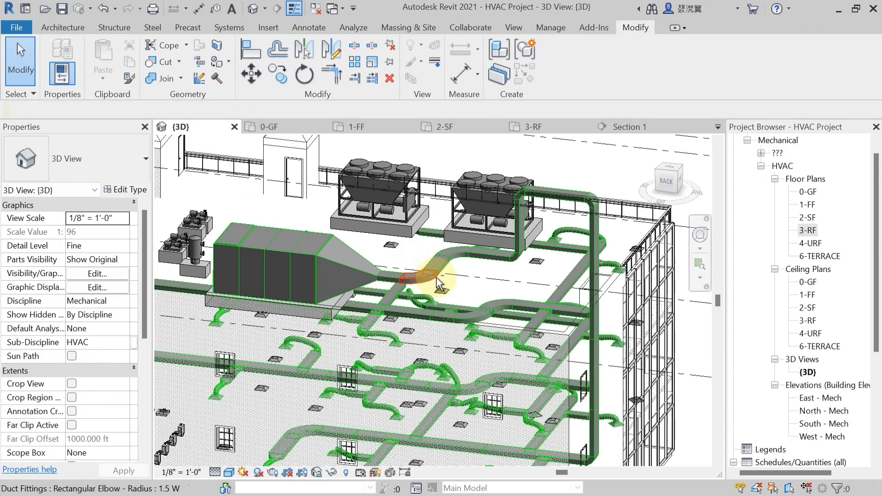
shift+middle_drag(388, 250, 332, 409)
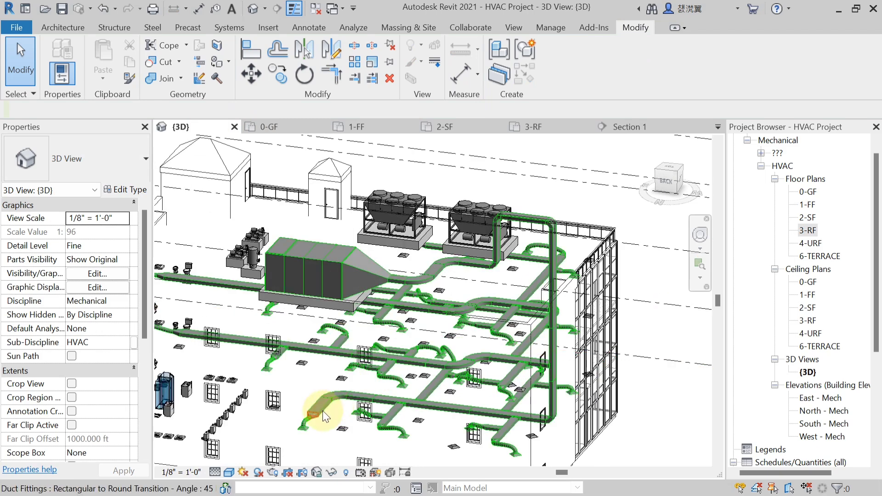
Size the whole SAD 1 supply duct network with Equal Friction at 0.10 in-wg/100ft.
key(Tab)
key(Tab)
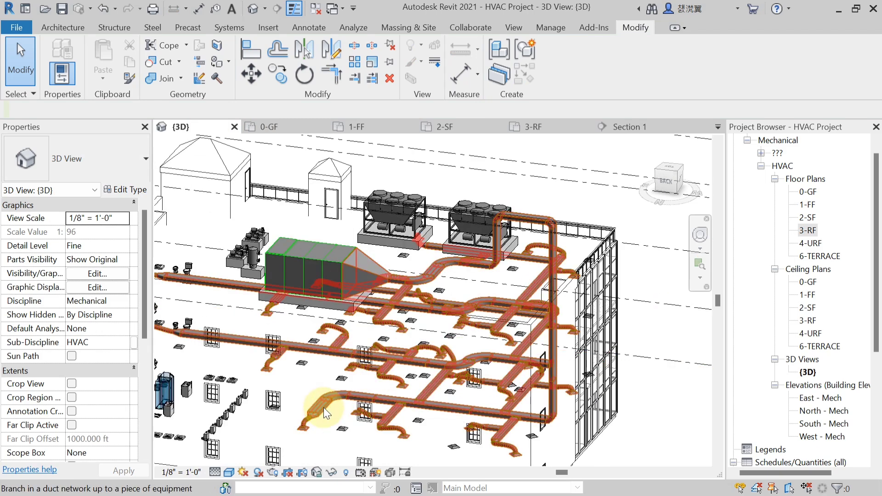
click(324, 407)
scroll(618, 285, down, 2)
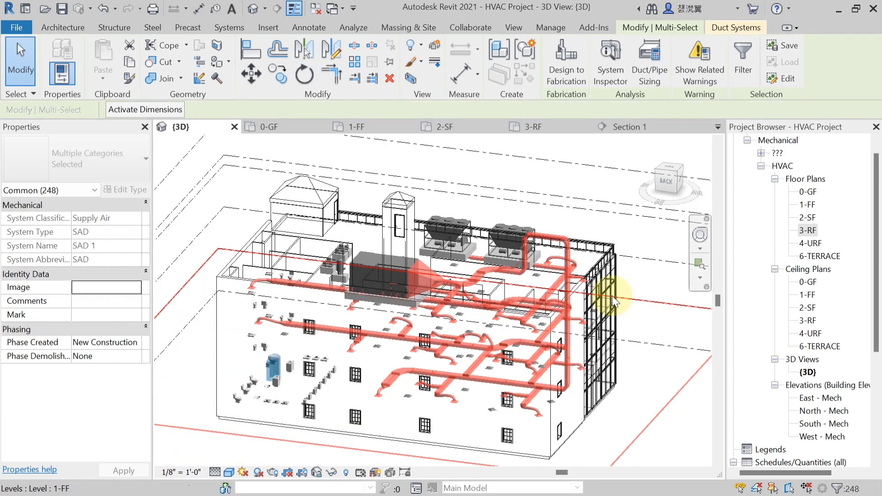
click(643, 74)
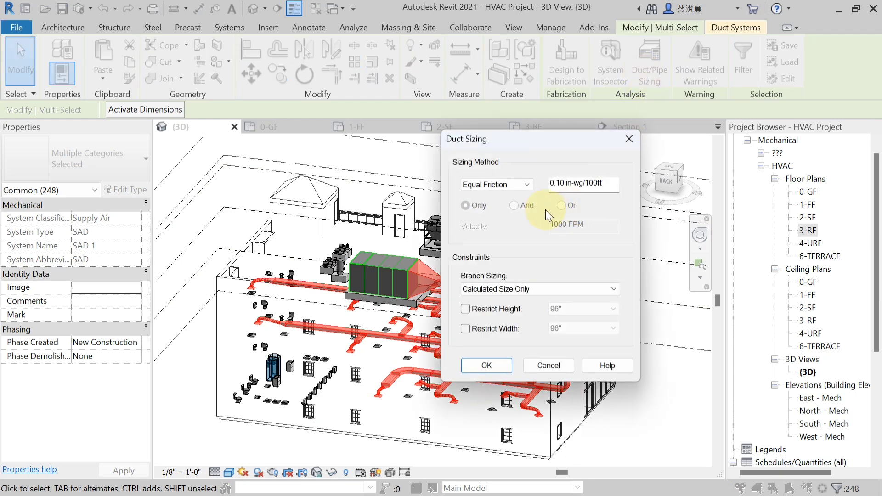
click(483, 366)
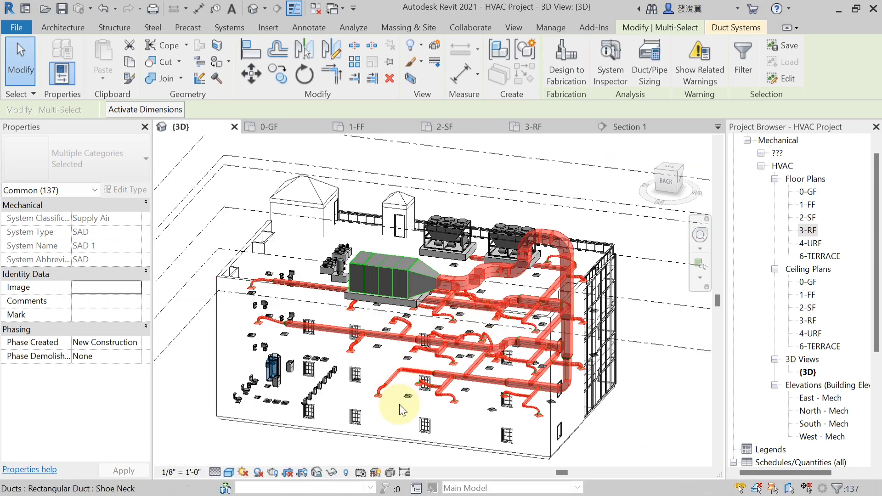
scroll(520, 403, up, 5)
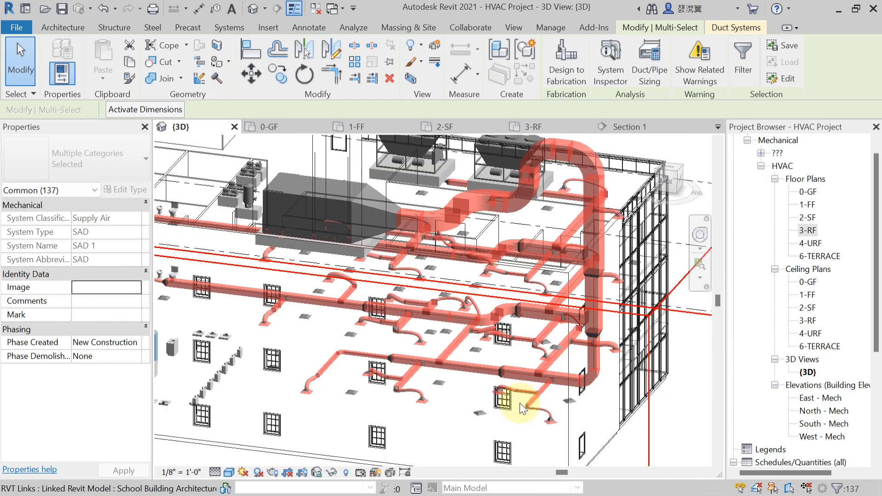
scroll(519, 403, down, 5)
key(Escape)
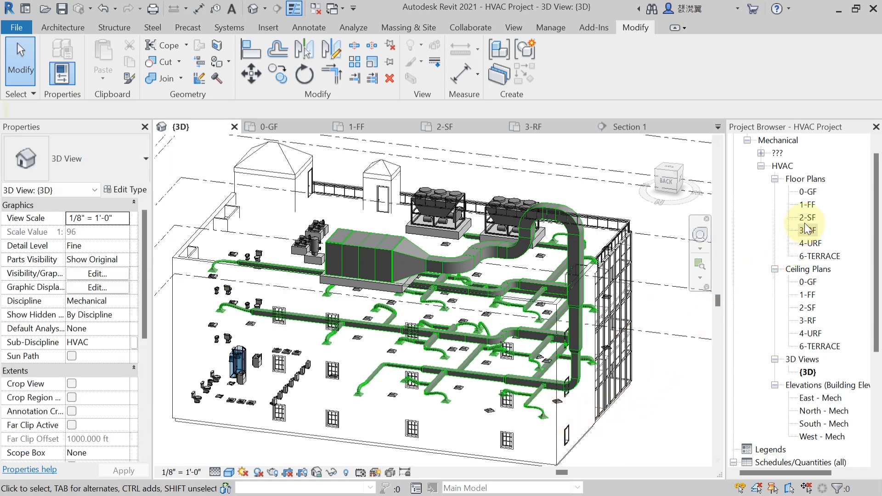
Review the resized Corridor 1 supply ducts across the 0-GF ground floor plan.
double_click(807, 192)
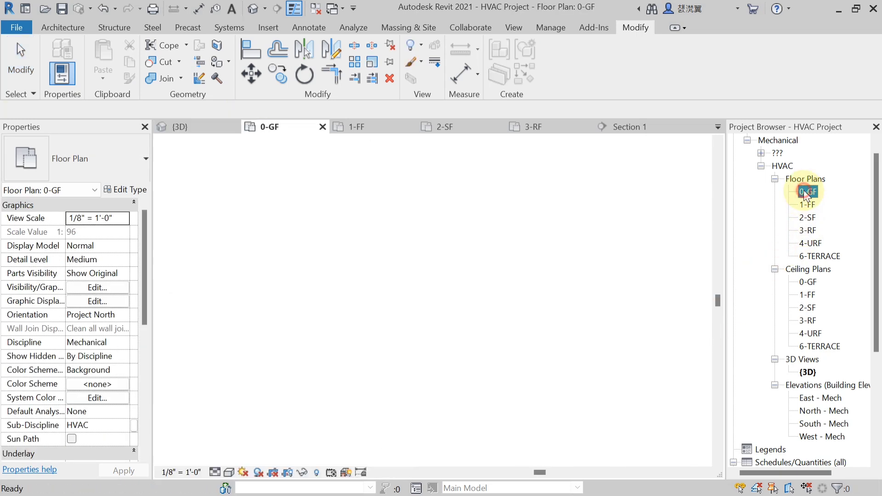
scroll(274, 327, up, 3)
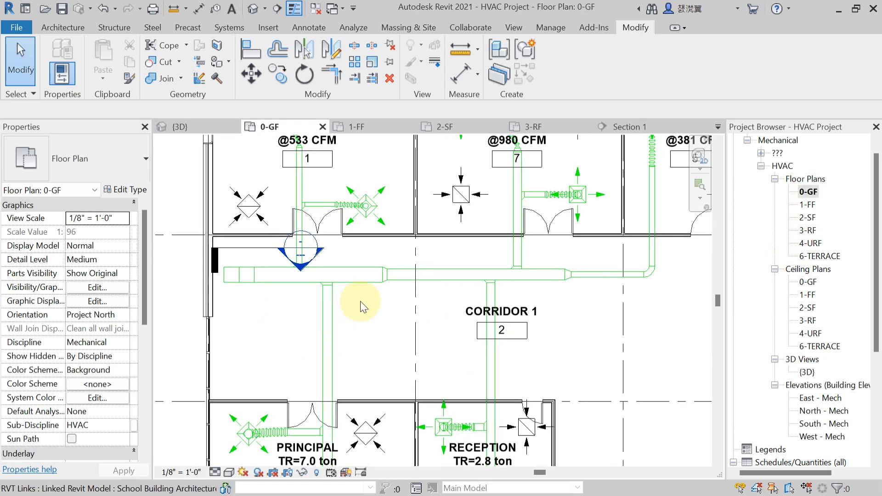
scroll(345, 301, down, 3)
middle_drag(561, 356, 549, 336)
scroll(506, 331, up, 4)
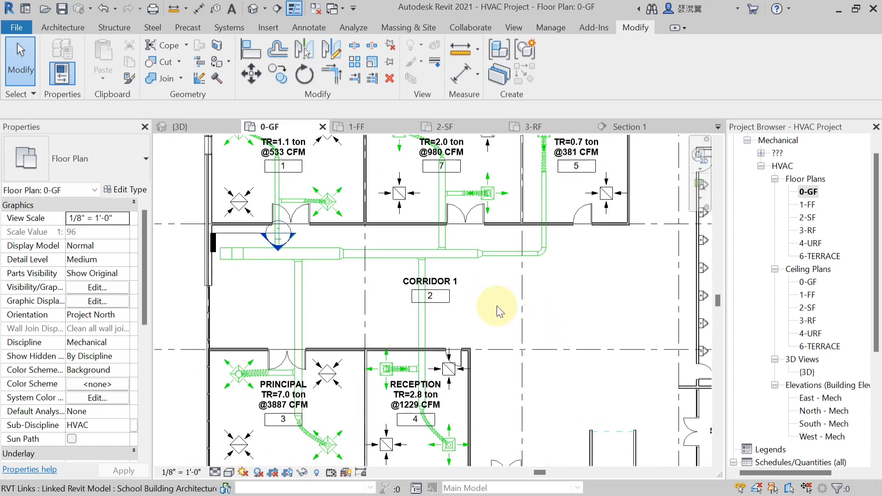
middle_drag(339, 308, 345, 315)
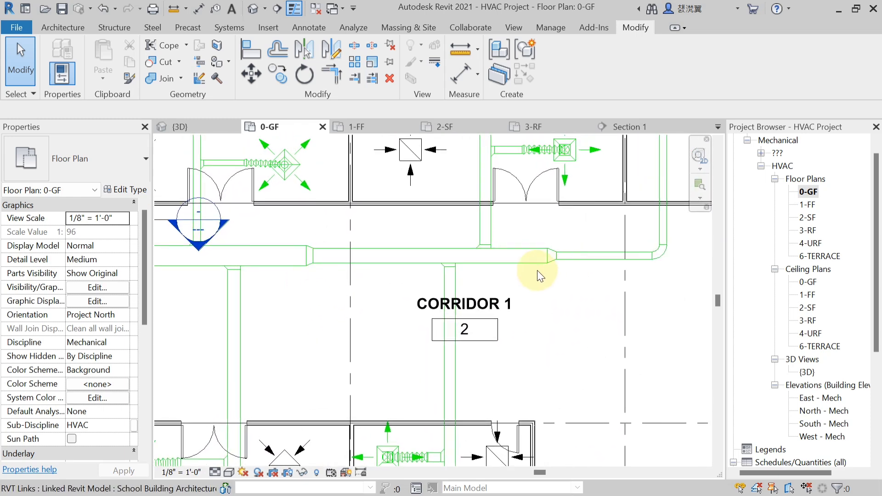
scroll(551, 270, down, 3)
scroll(575, 317, down, 3)
middle_drag(571, 338, 423, 342)
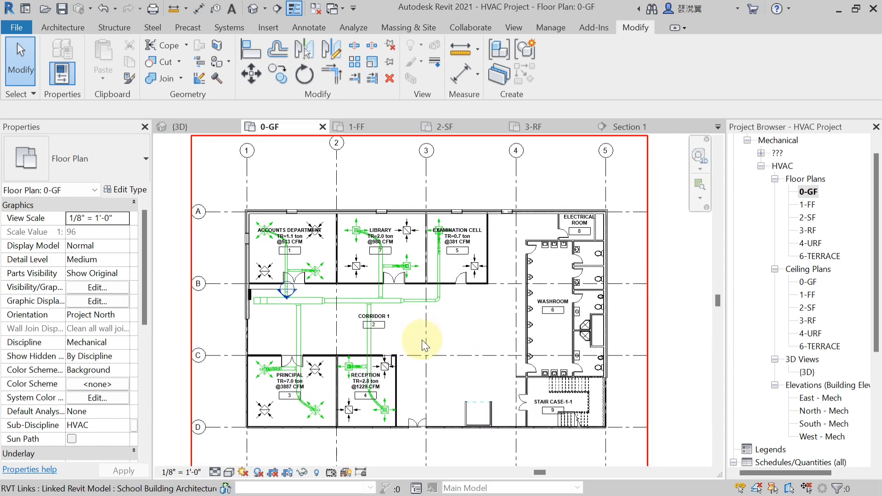